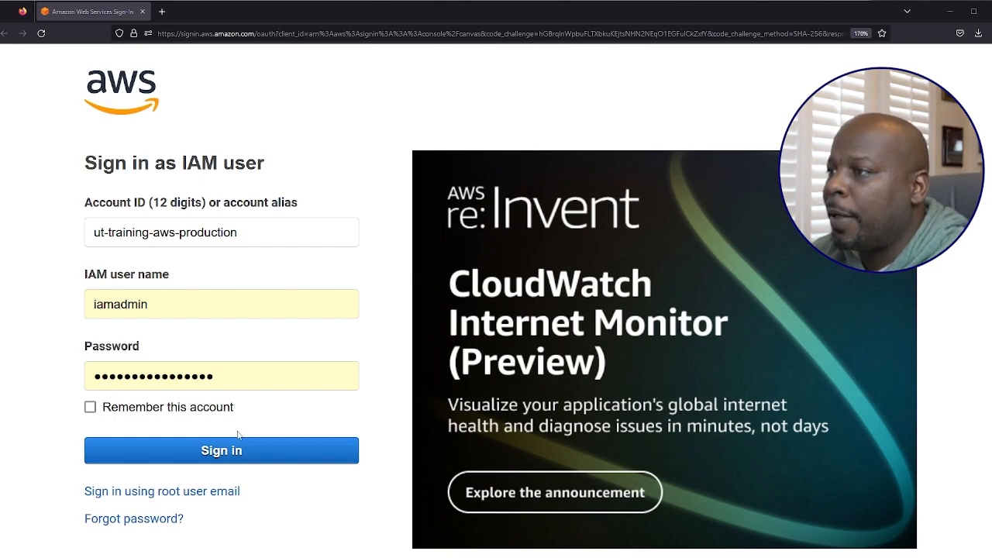
- Sign in to the AWS console as the IAM user and submit the MFA code
click(204, 457)
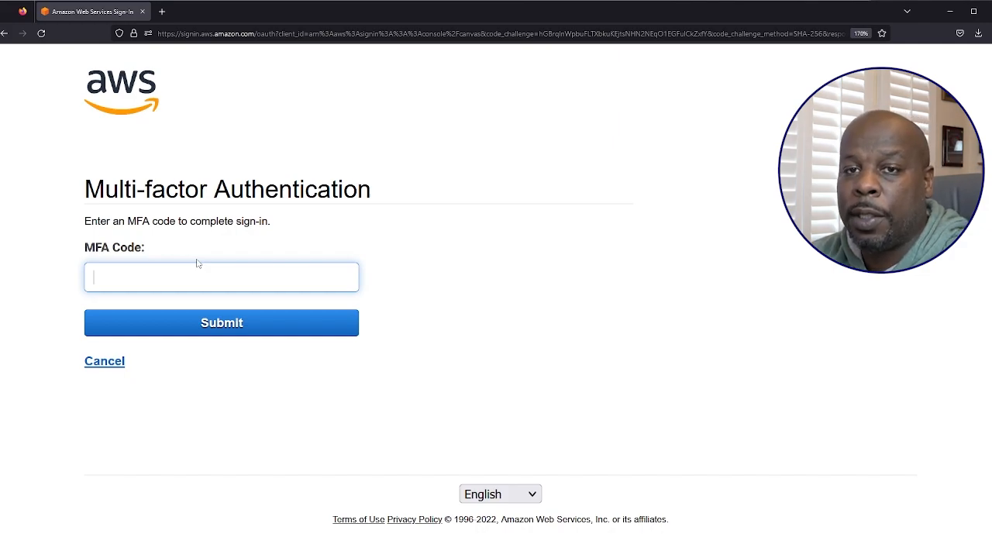
key(BackSpace)
key(BackSpace)
key(BackSpace)
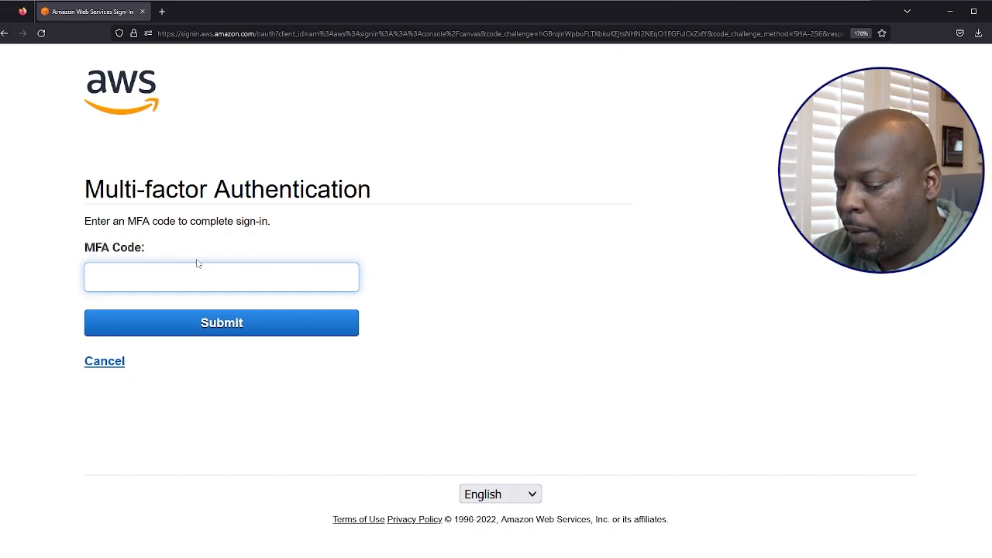
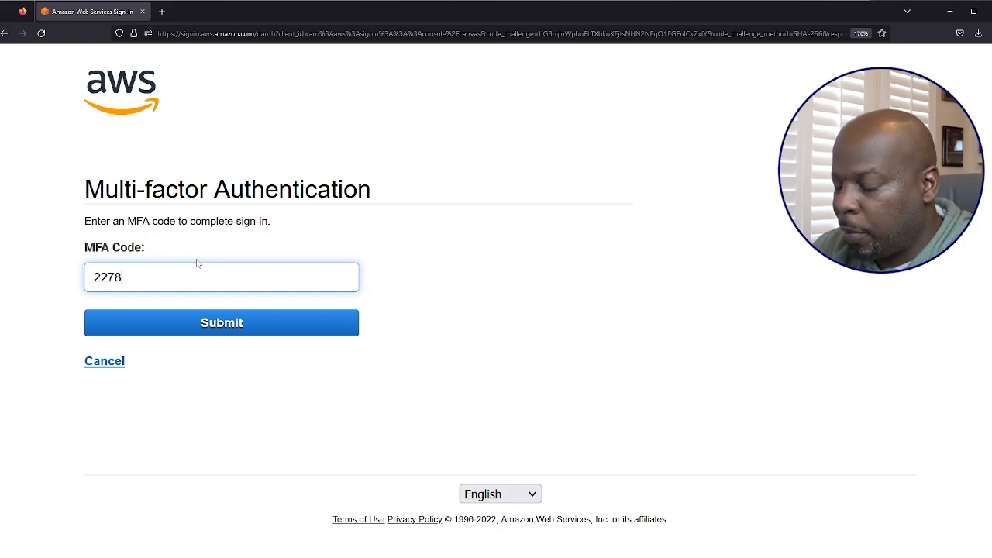
click(204, 325)
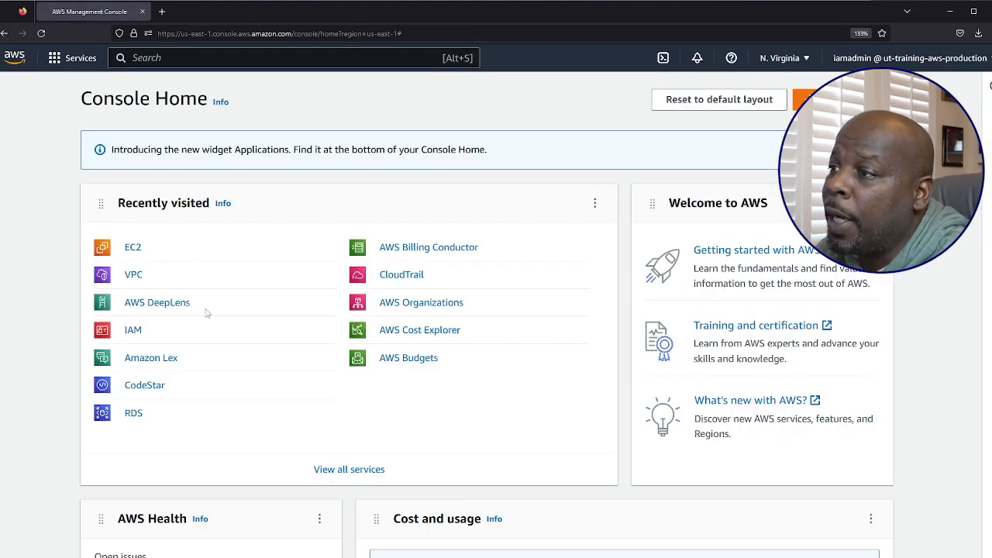
- In EC2, select the US East (N. Virginia) region and open the form for launching an instance
click(138, 249)
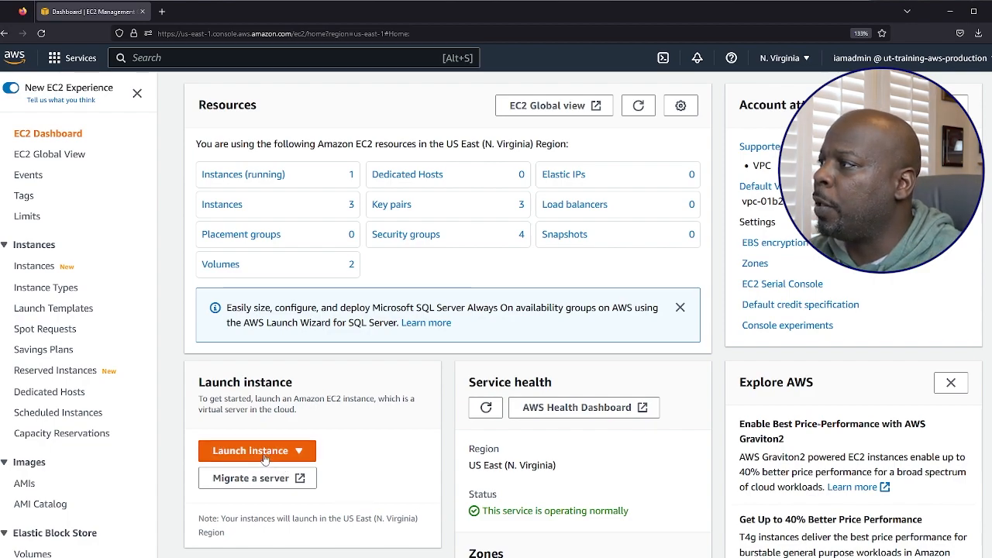
click(801, 61)
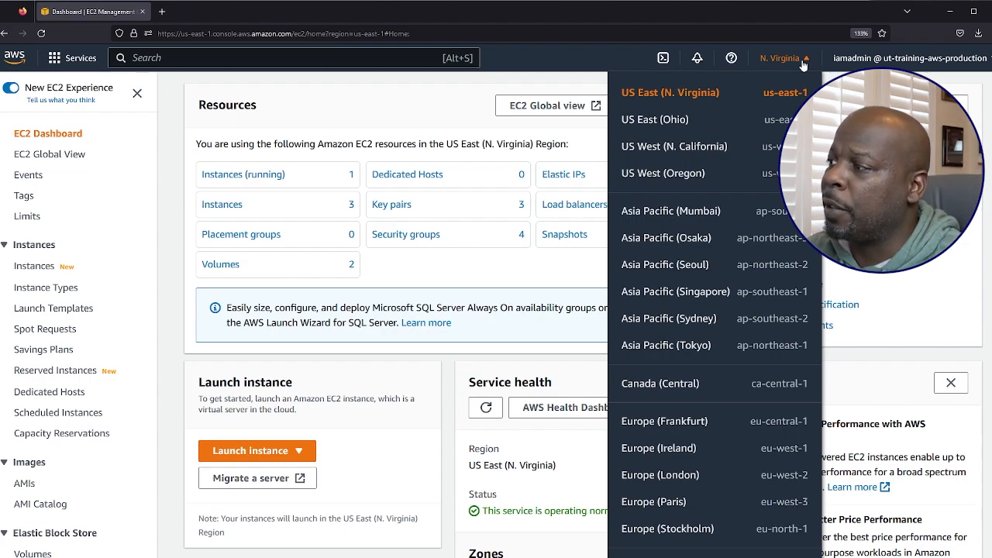
click(731, 105)
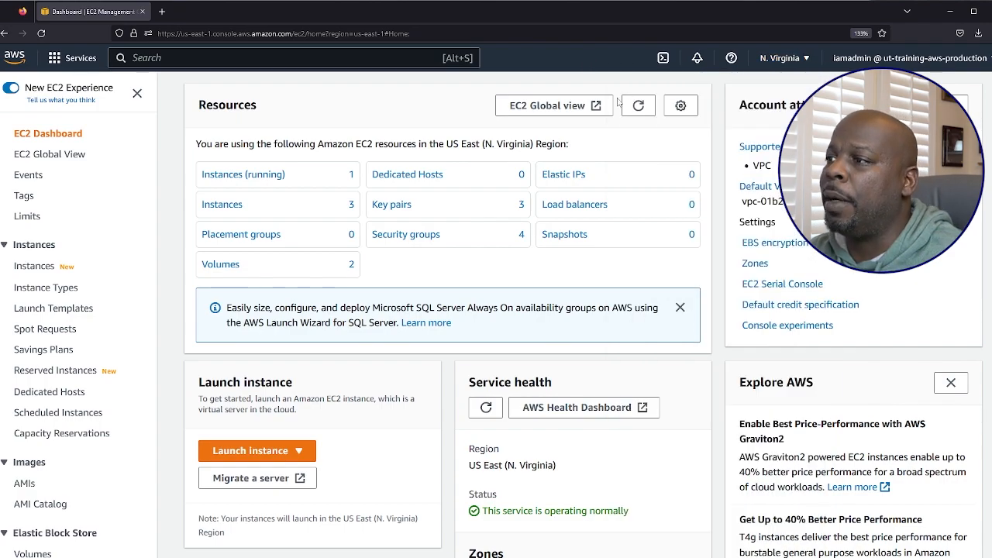
click(267, 453)
click(247, 473)
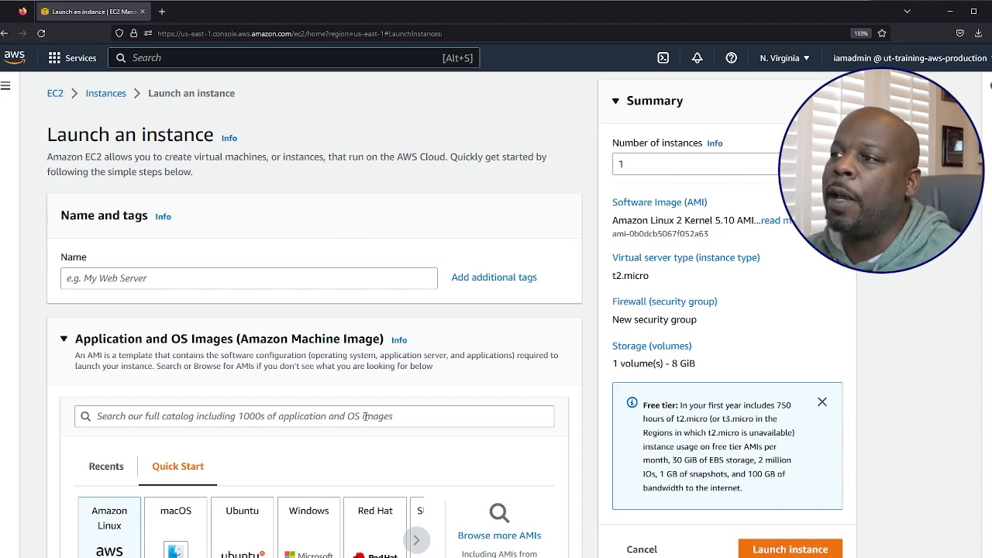
- Name the new instance uncletrevm
click(128, 279)
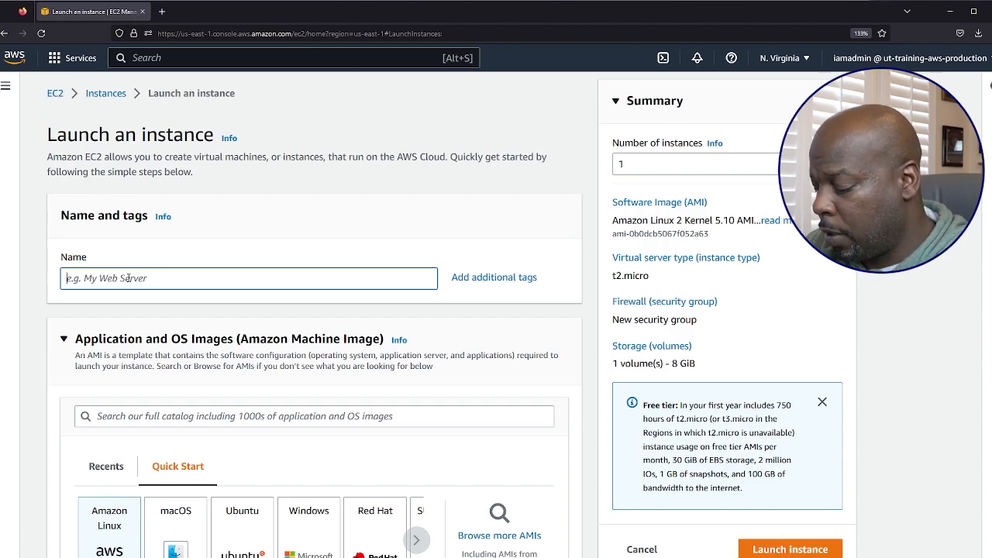
text(unc)
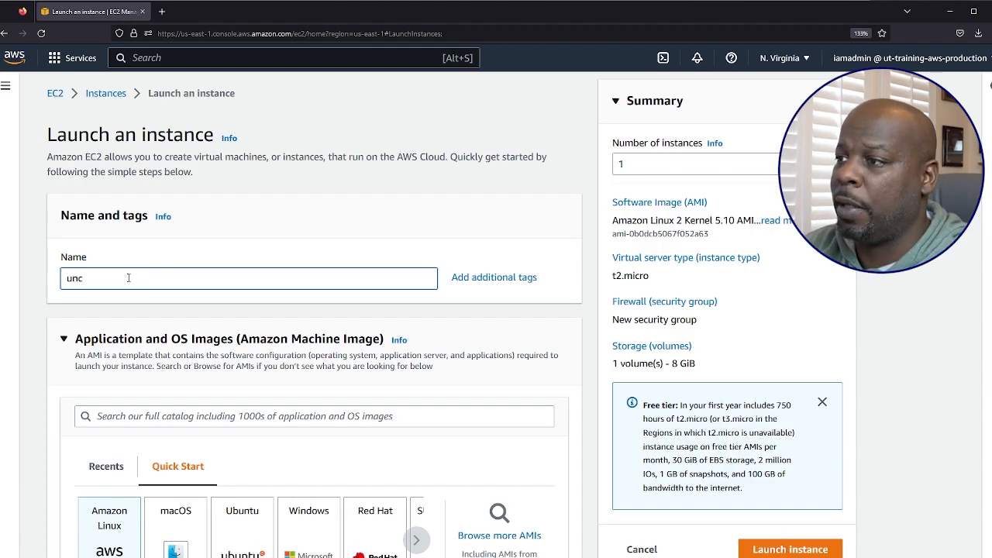
text(letre)
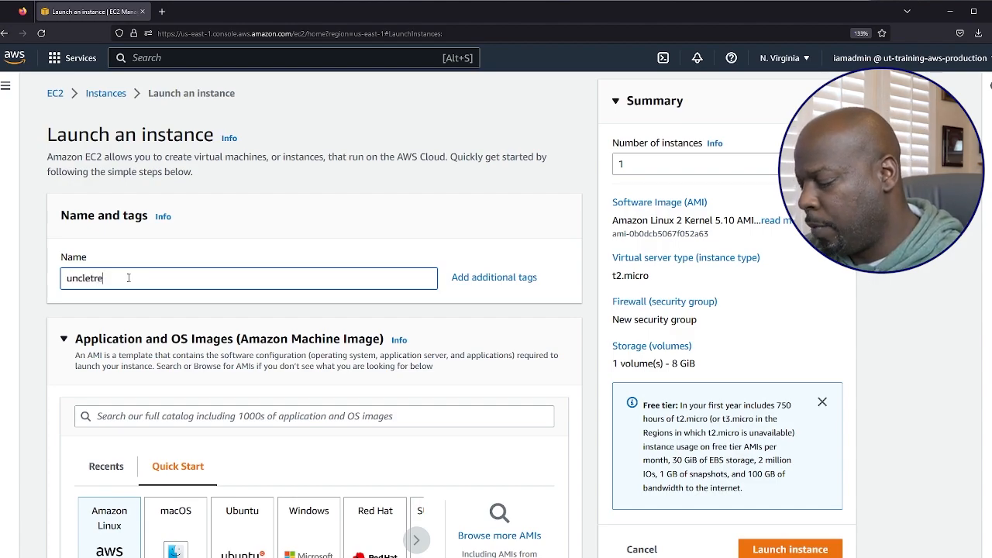
text(vm)
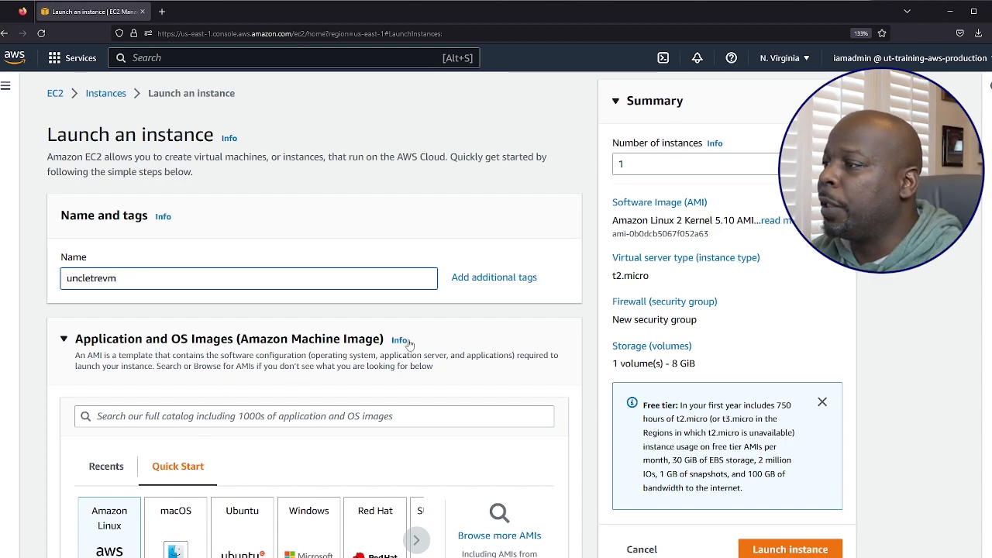
click(439, 238)
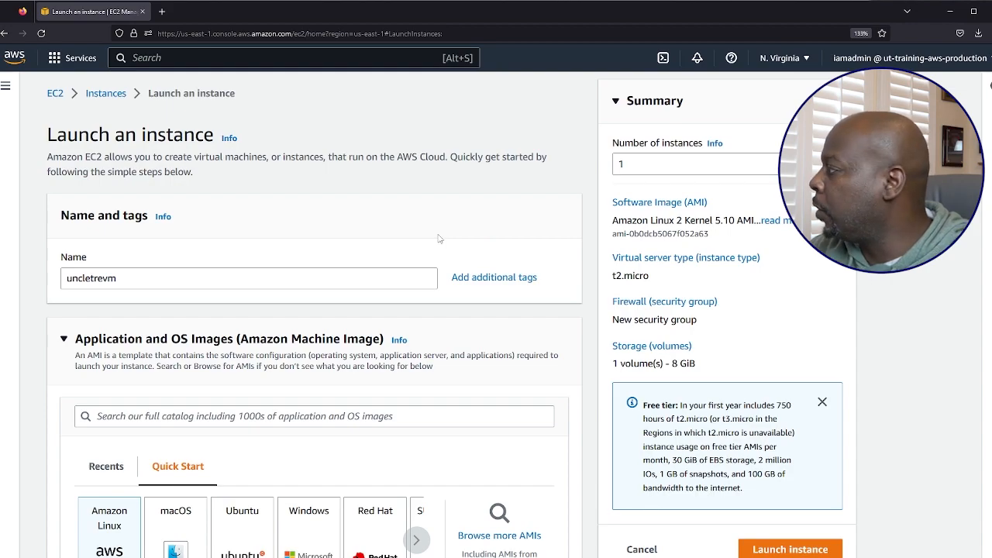
- Change the ending of the instance name so that it reads uncletre007
key(ctrl+plus)
key(ctrl+plus)
key(ctrl+plus)
key(ctrl+plus)
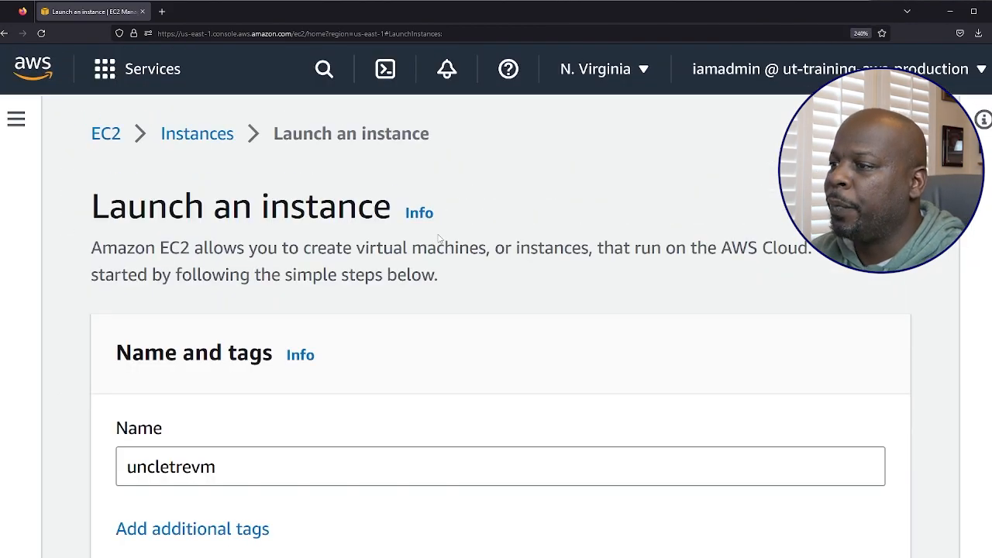
click(248, 469)
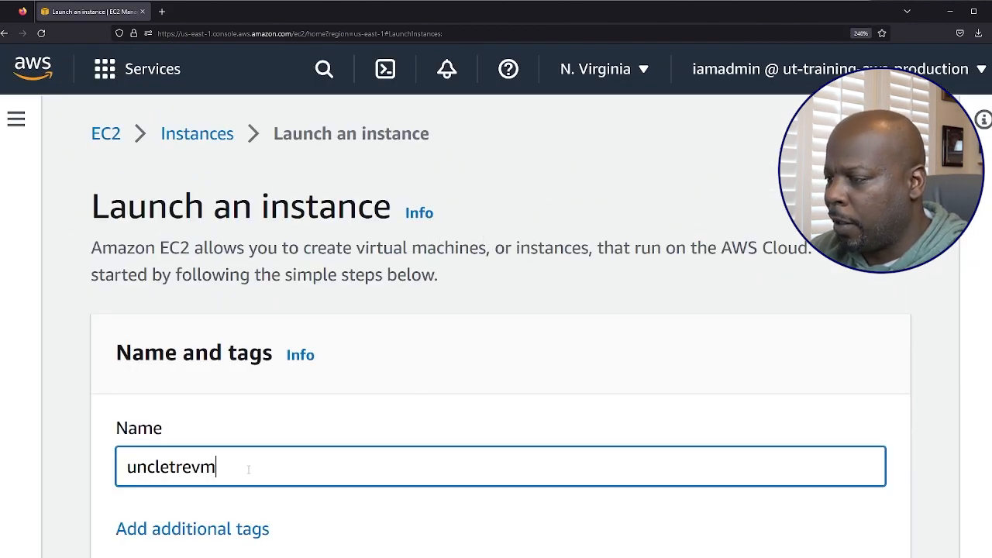
key(BackSpace)
key(BackSpace)
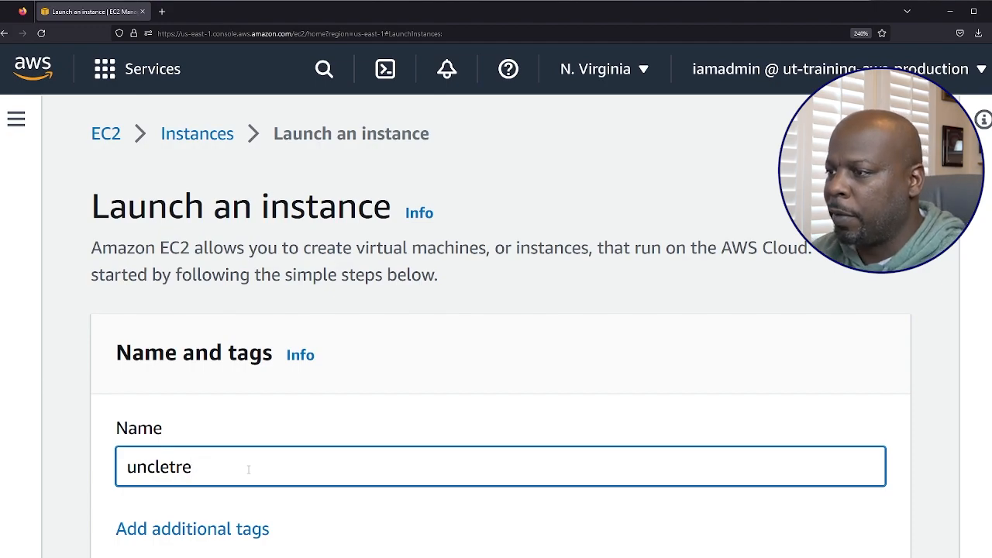
text(007)
- Look through the quick-start operating system images, sampling macOS, Ubuntu and Windows, and return to Amazon Linux
scroll(272, 496, down, 6)
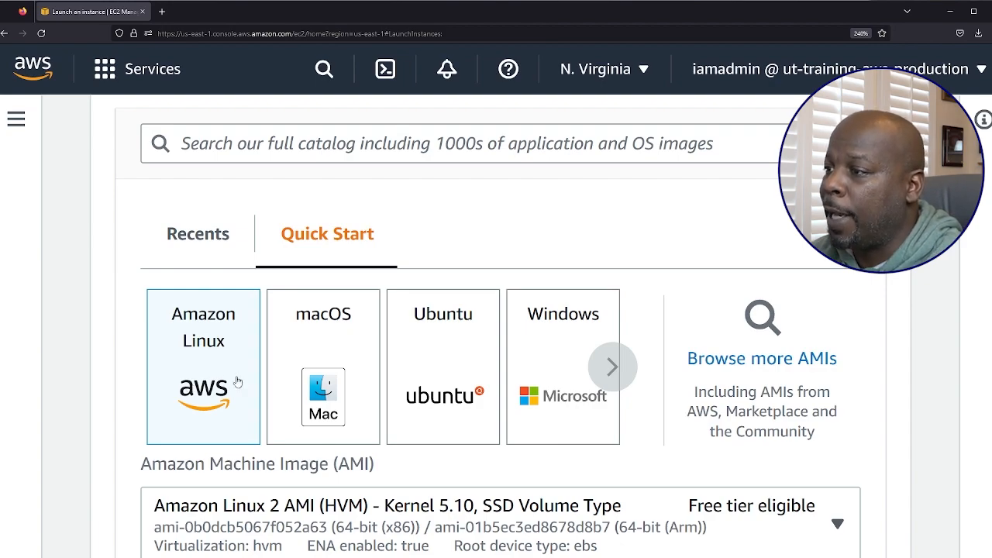
click(331, 374)
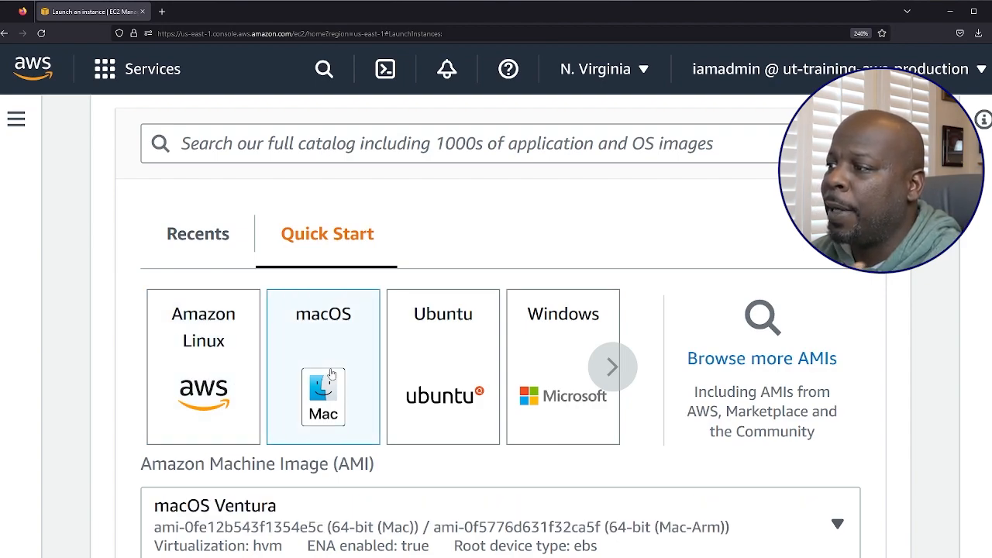
click(438, 381)
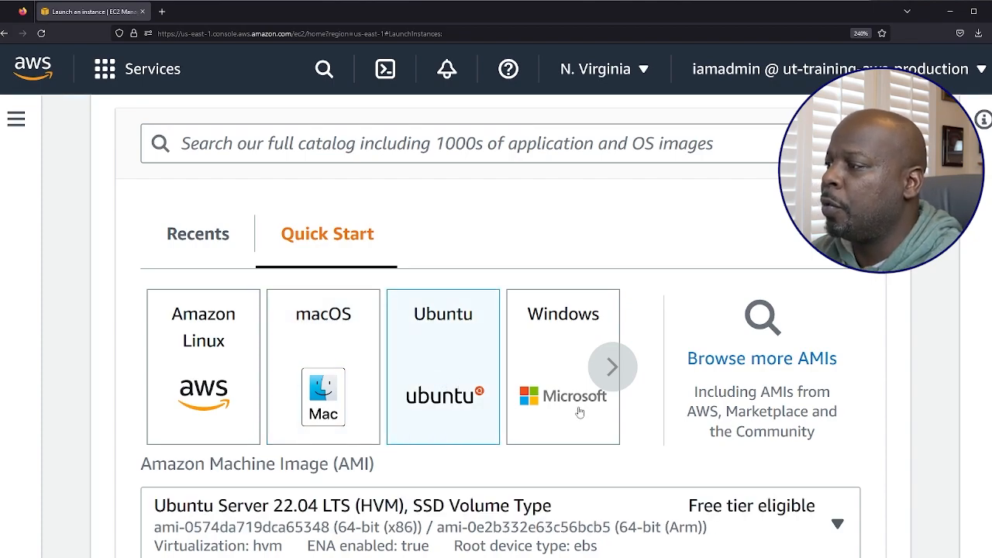
click(579, 411)
click(609, 380)
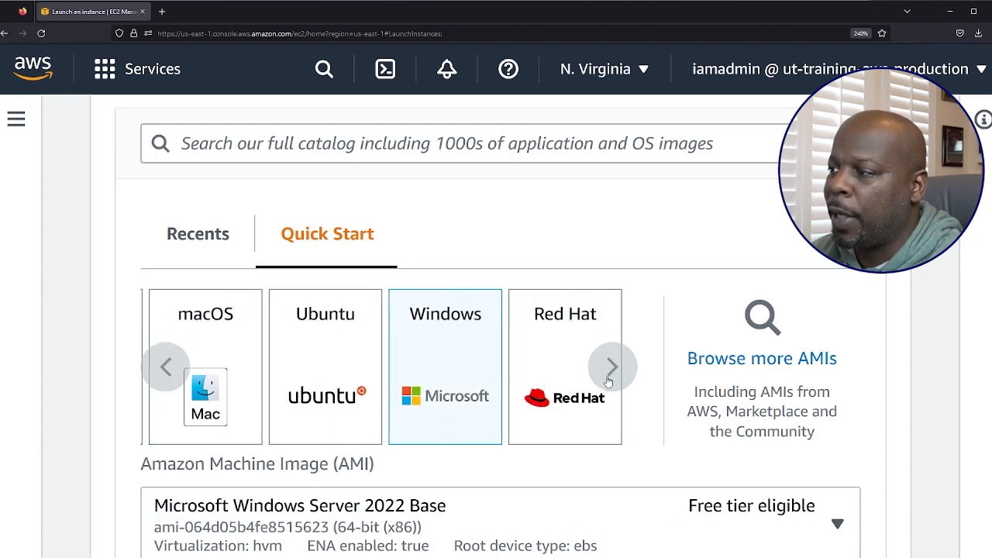
click(608, 380)
click(609, 380)
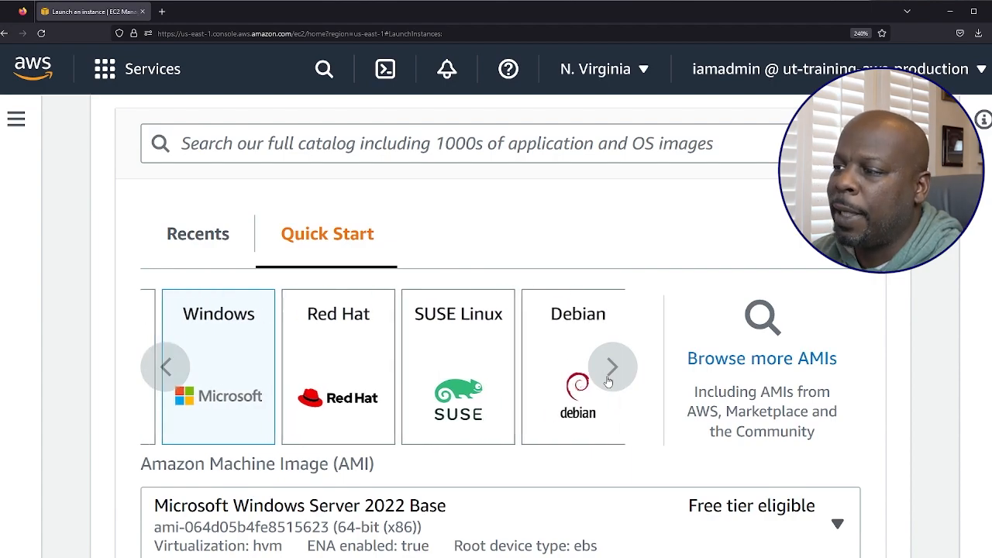
click(163, 367)
click(162, 368)
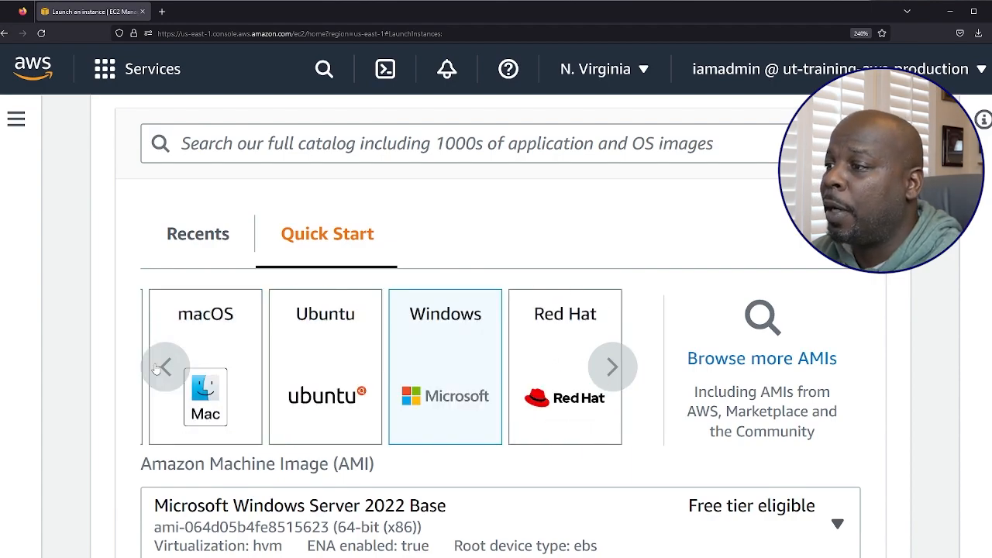
click(159, 367)
click(159, 368)
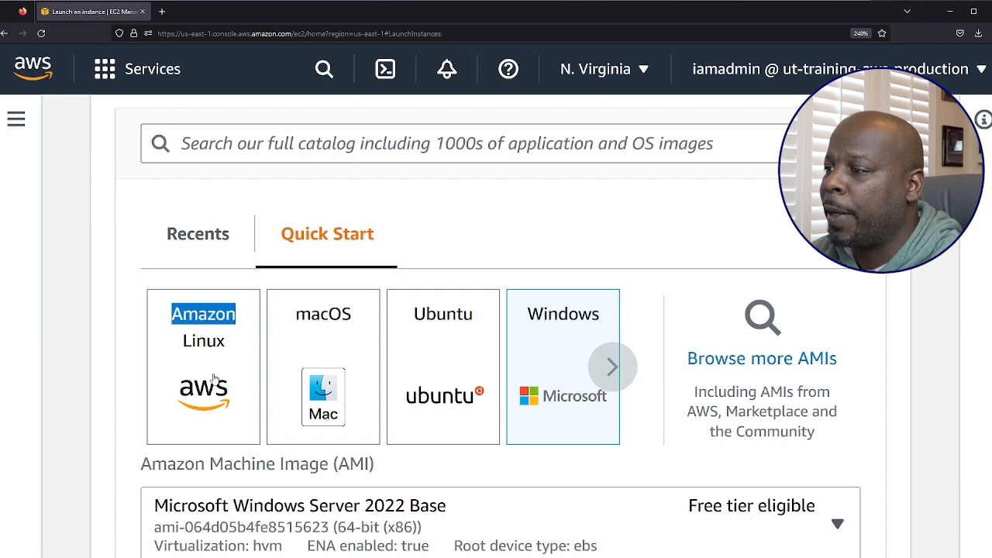
scroll(337, 480, down, 3)
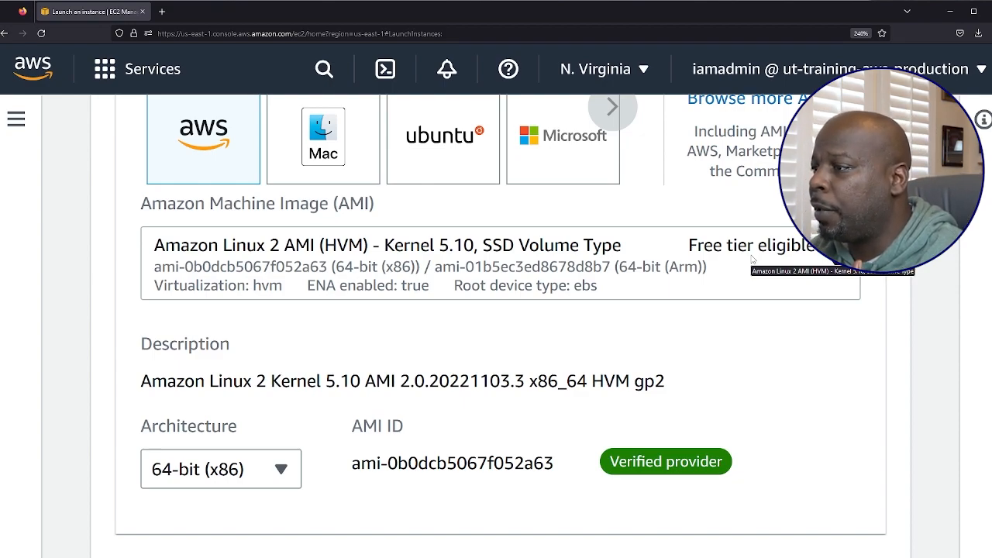
- Review the available instance types with their vCPU, memory and hourly pricing, keeping t2.micro selected
scroll(236, 371, down, 3)
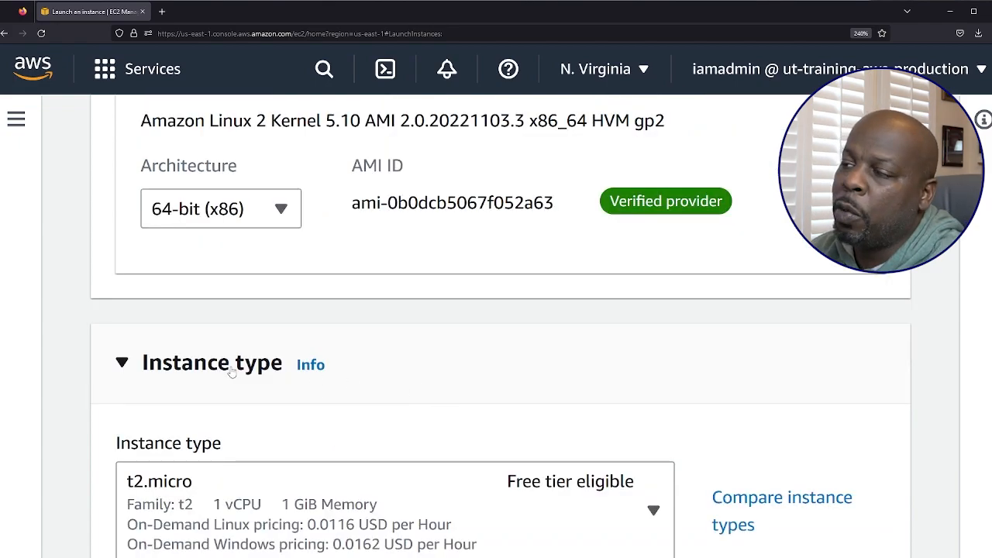
scroll(236, 370, down, 3)
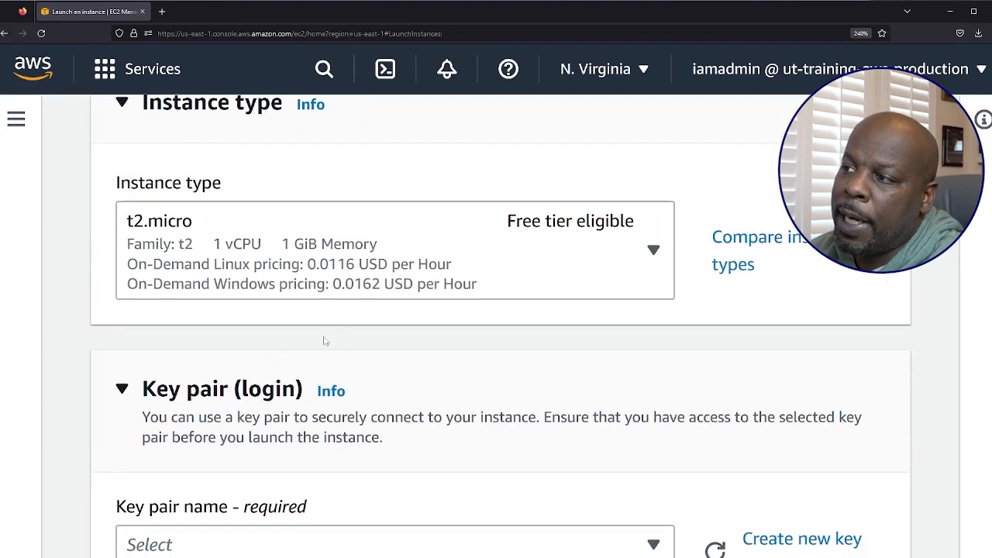
click(217, 245)
scroll(222, 348, down, 4)
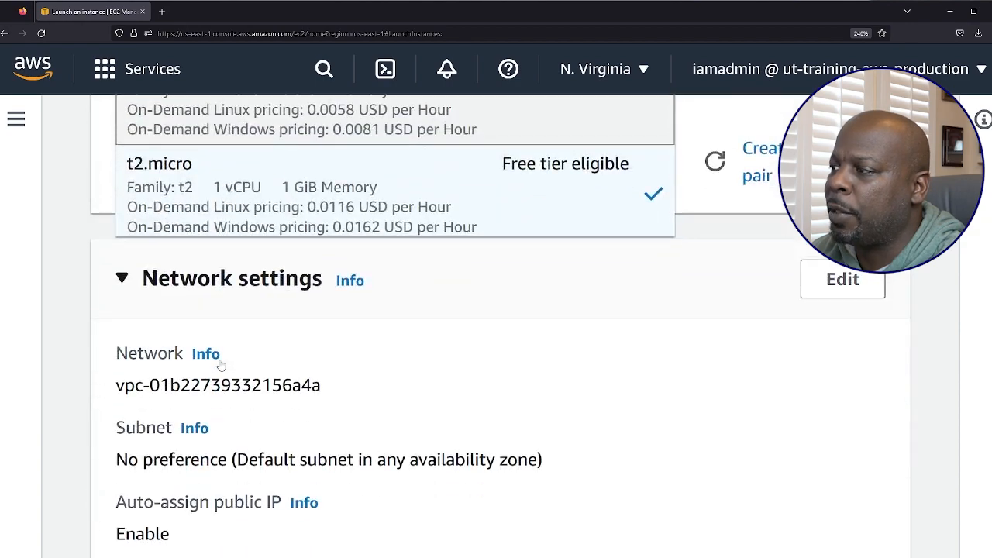
scroll(221, 364, up, 4)
scroll(361, 399, down, 10)
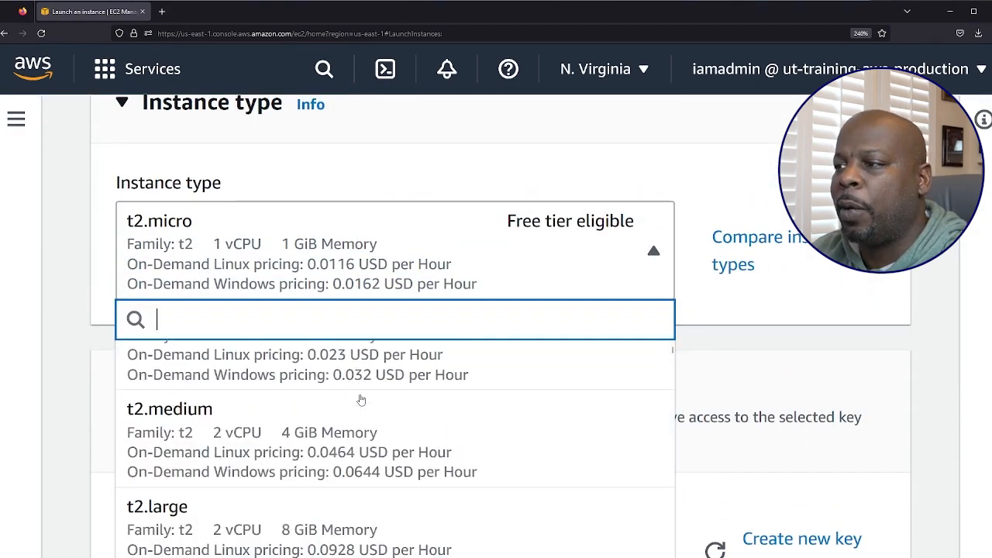
scroll(360, 400, down, 20)
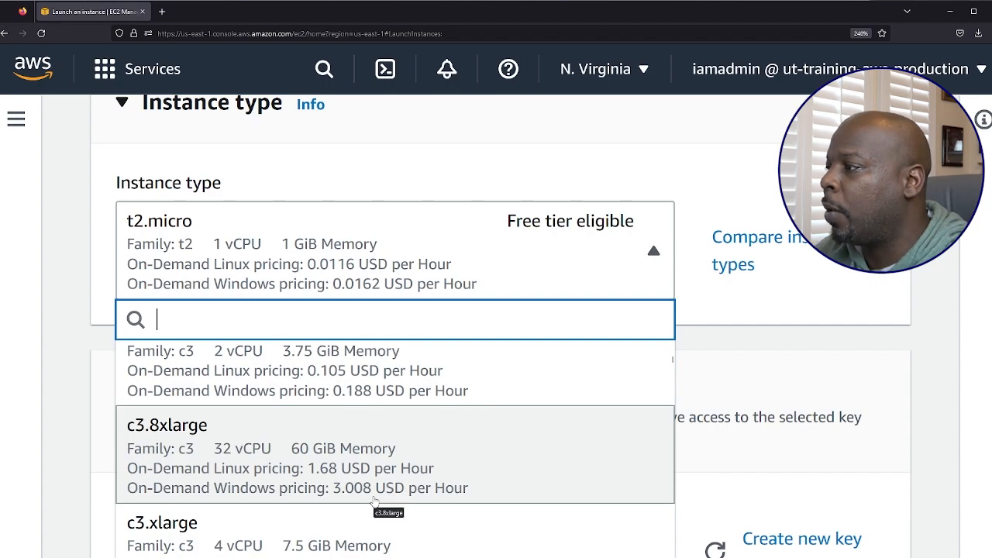
scroll(514, 425, up, 1)
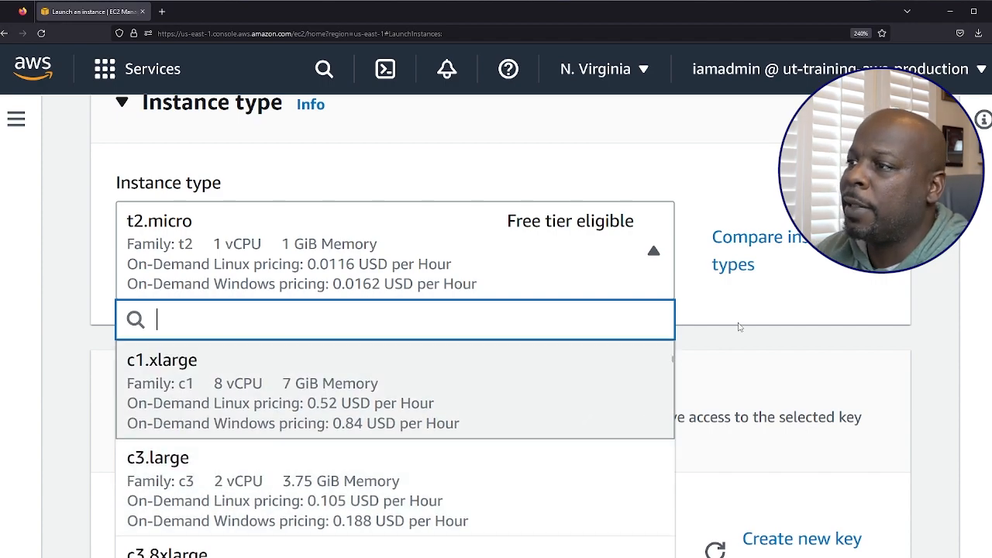
click(740, 324)
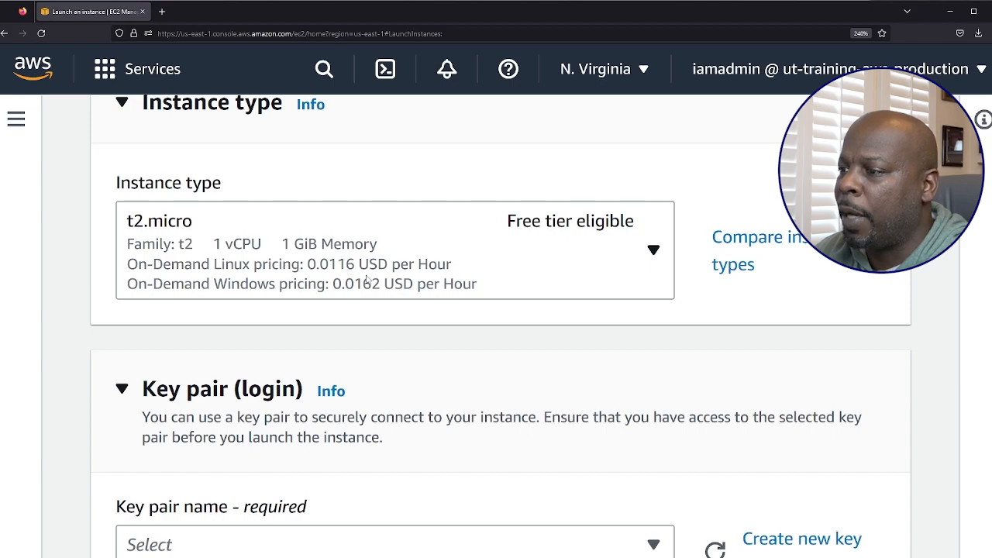
- Create a new RSA key pair named red16 in .pem format for logging in to the instance
scroll(447, 333, down, 3)
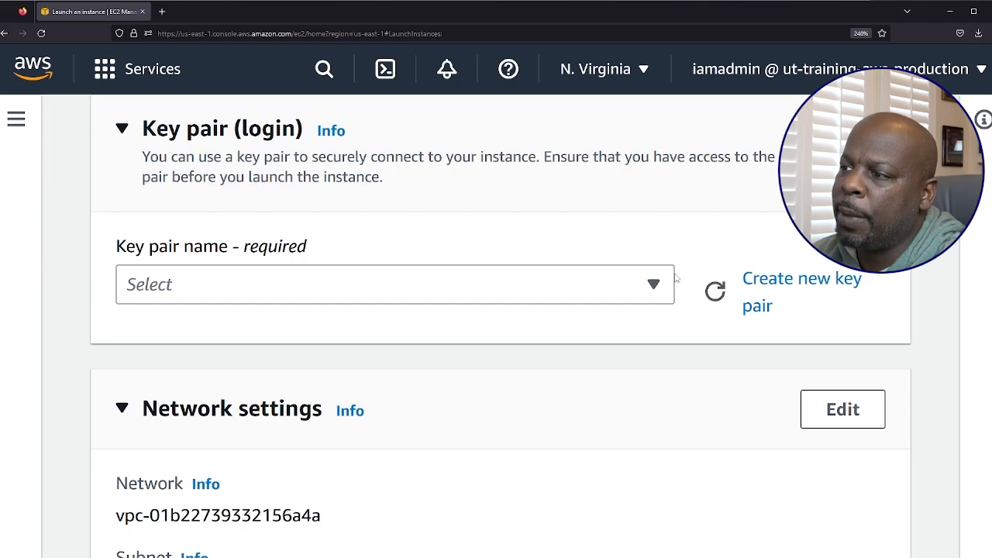
click(660, 284)
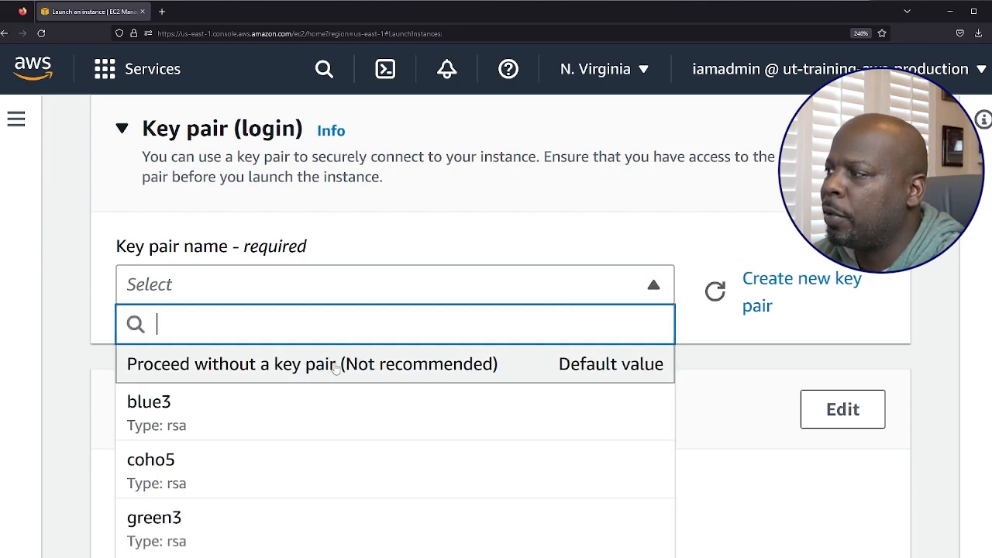
click(653, 285)
click(758, 293)
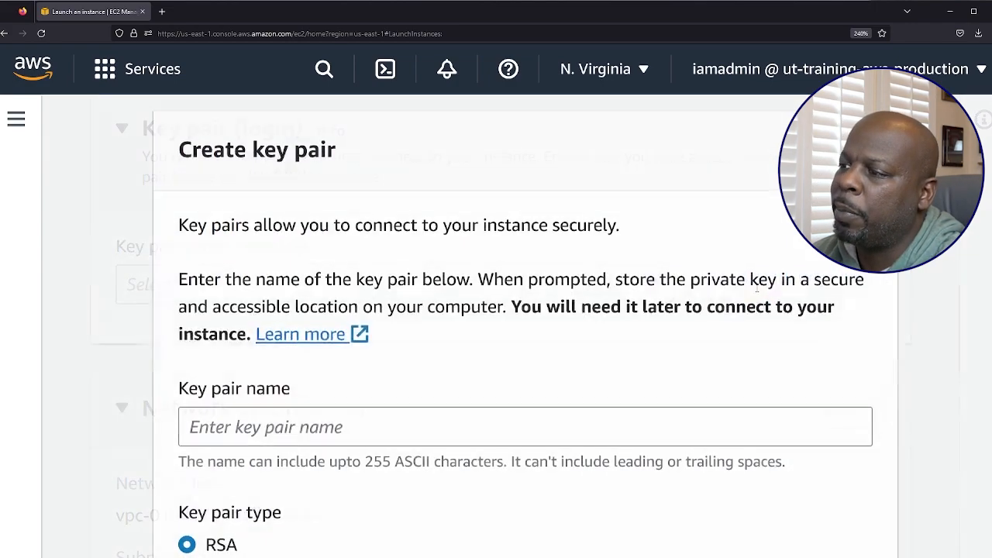
scroll(388, 326, down, 3)
click(267, 200)
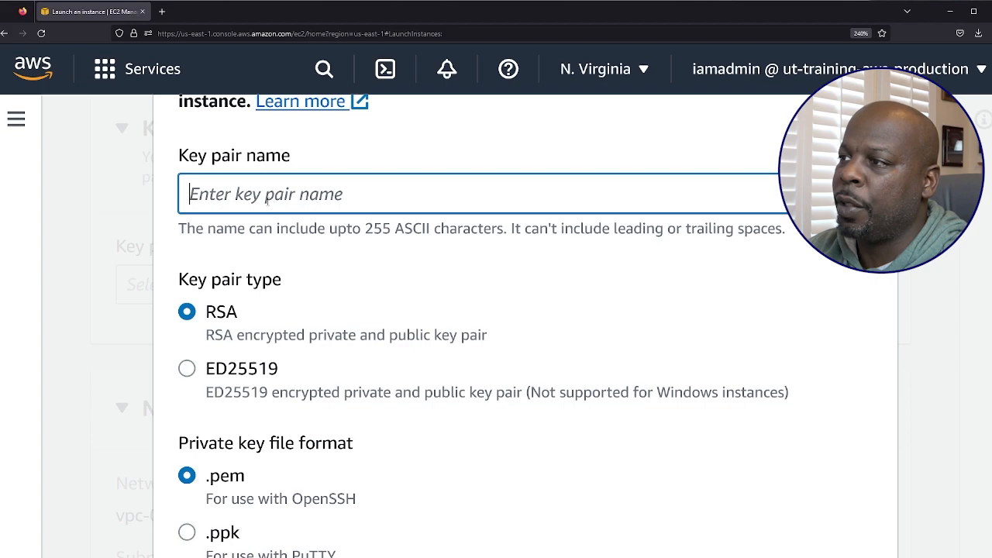
text(re)
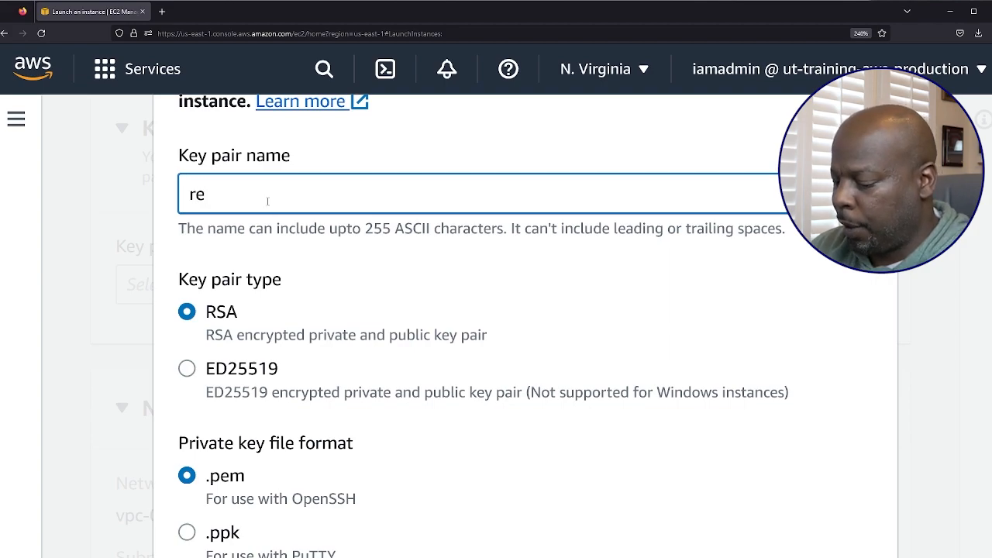
text(d16)
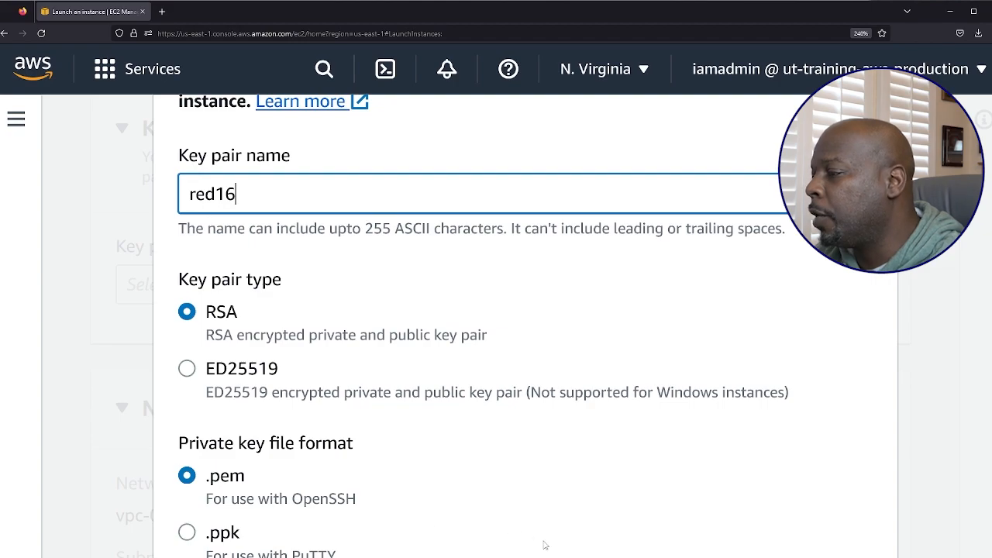
key(Return)
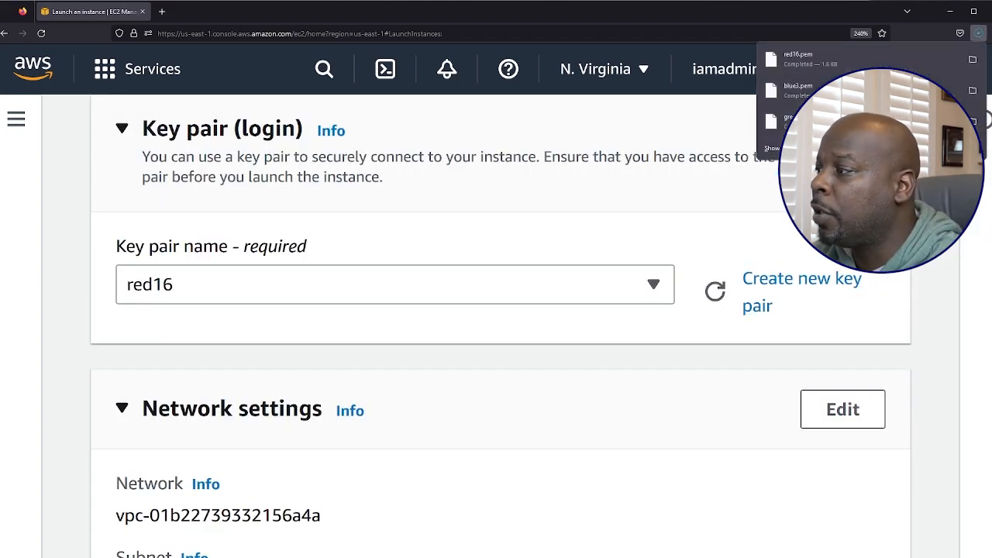
- Review the network settings and the new security group's SSH, HTTPS and HTTP traffic rules
scroll(468, 480, down, 1)
scroll(467, 481, down, 3)
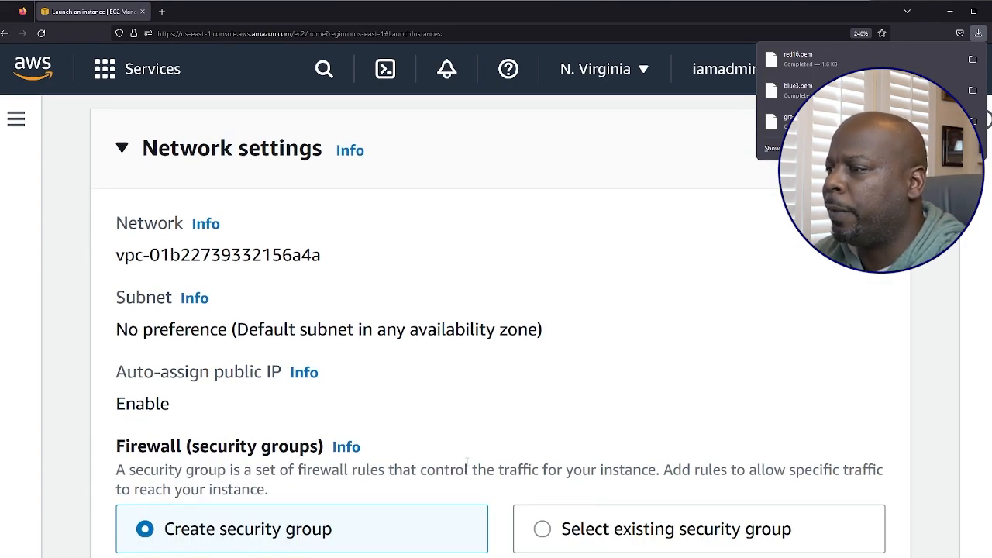
scroll(464, 469, down, 2)
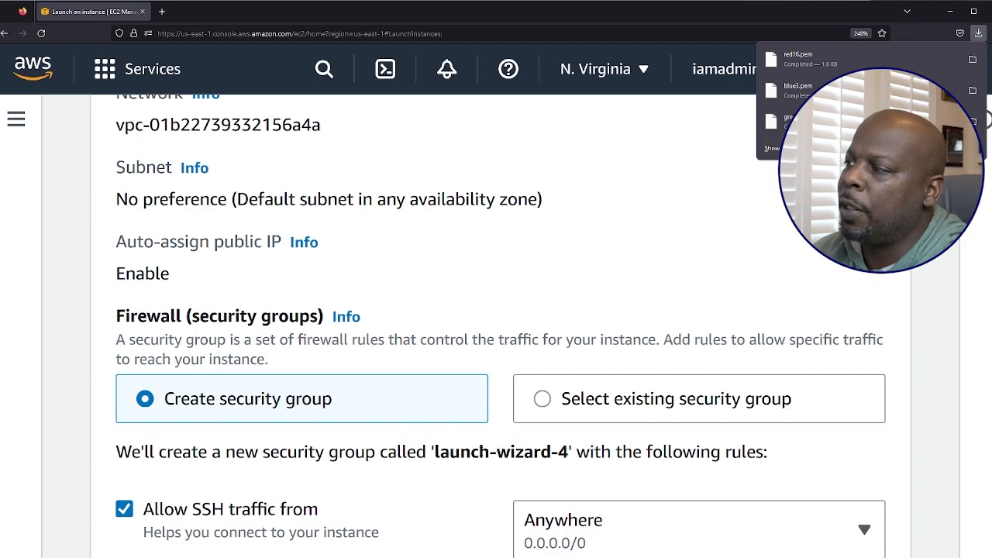
scroll(335, 410, down, 2)
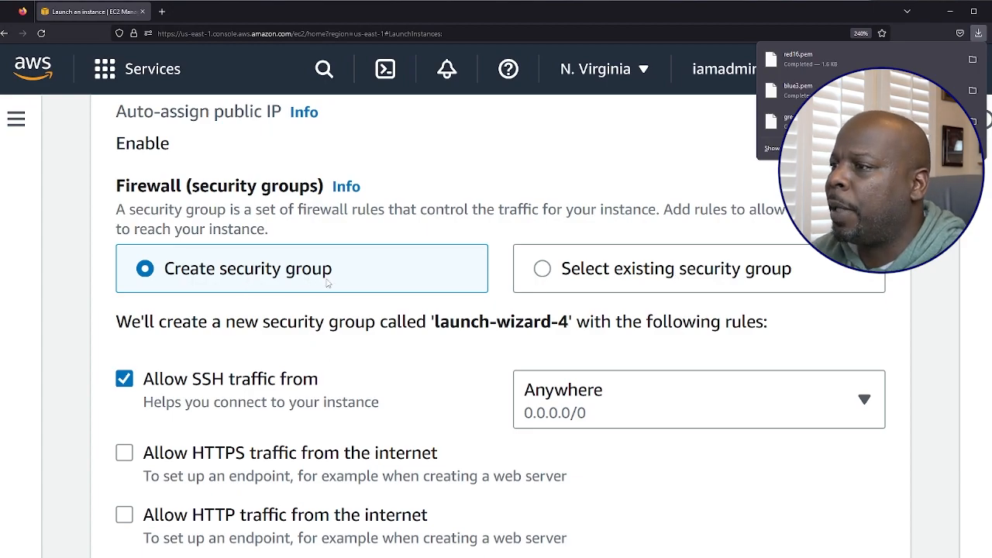
scroll(327, 284, down, 2)
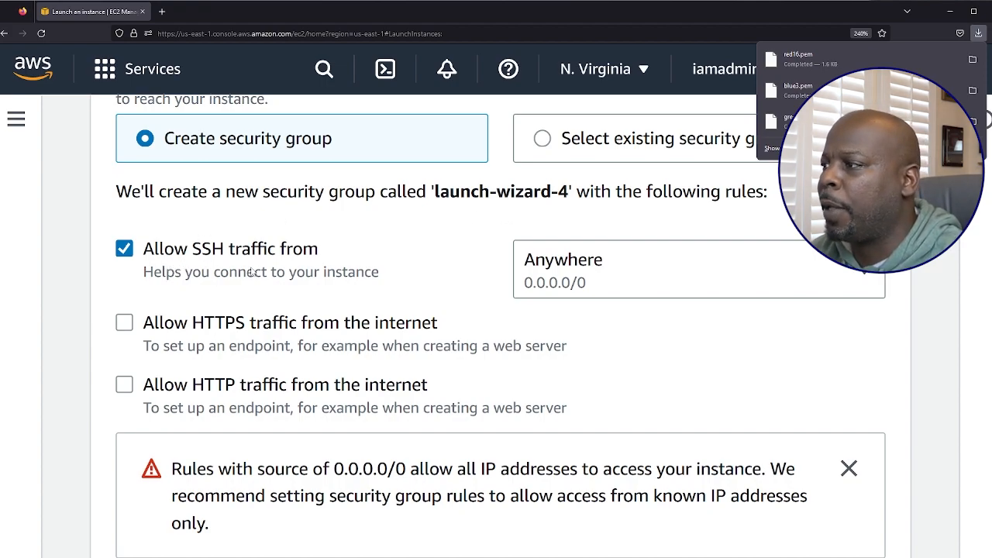
click(594, 282)
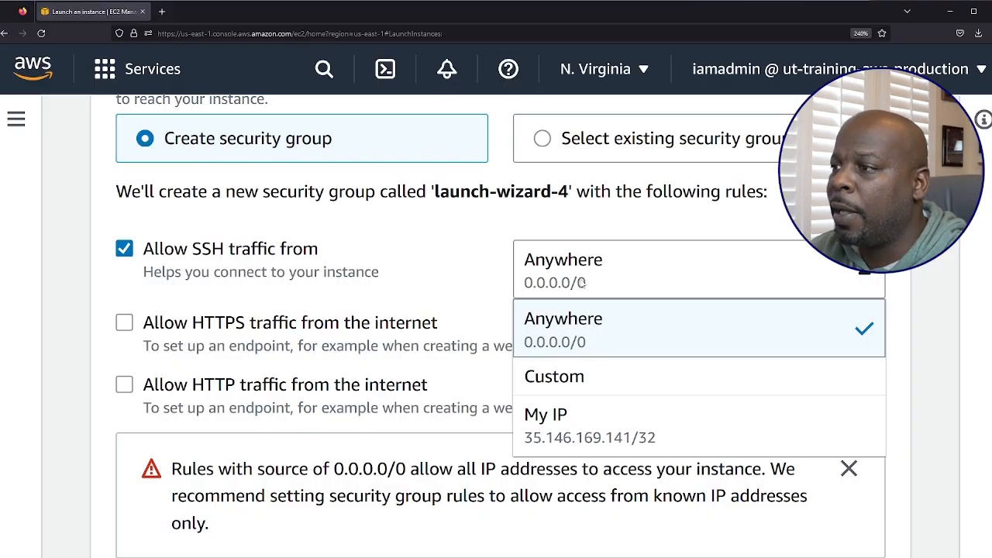
click(582, 283)
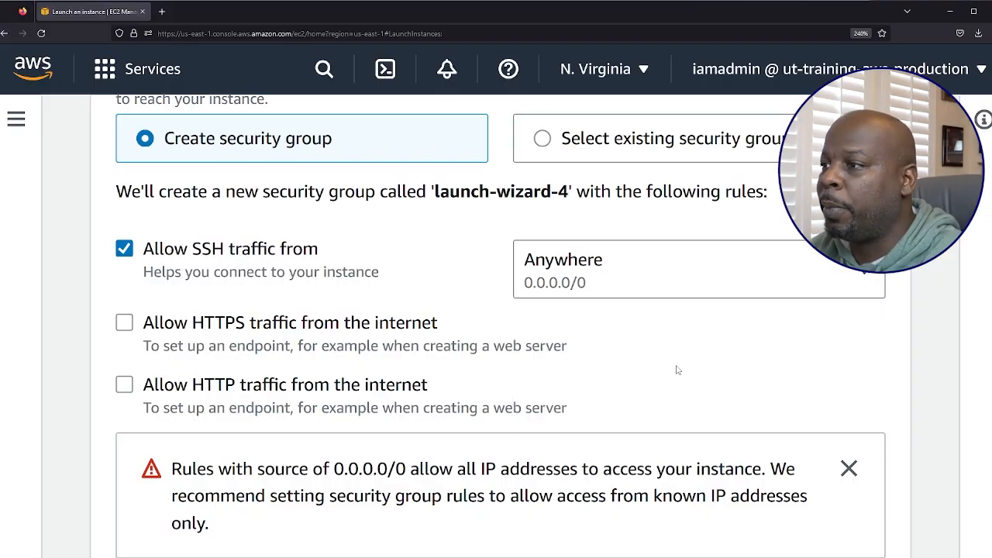
- Keep the 8 GiB gp2 root volume in the storage configuration and launch the instance
scroll(518, 297, down, 5)
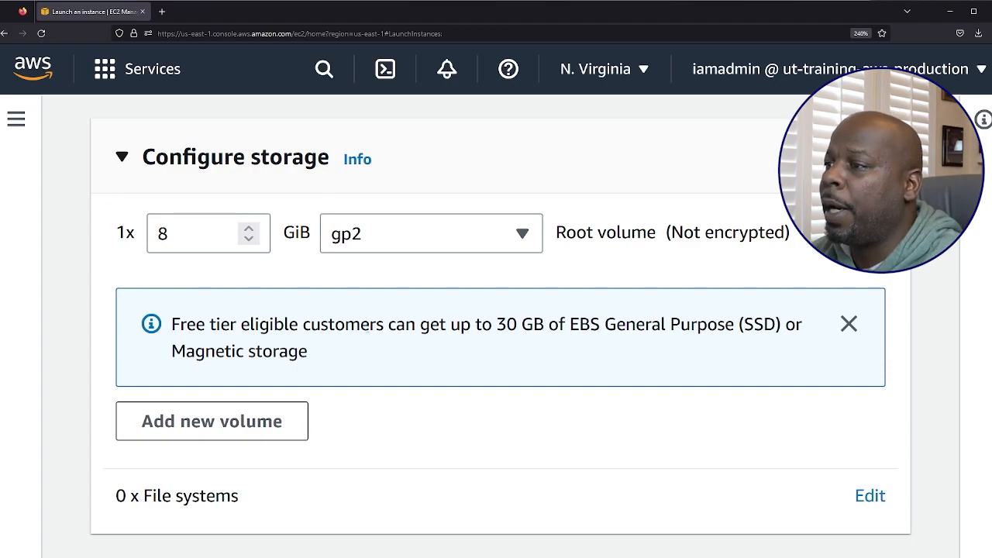
scroll(368, 333, down, 7)
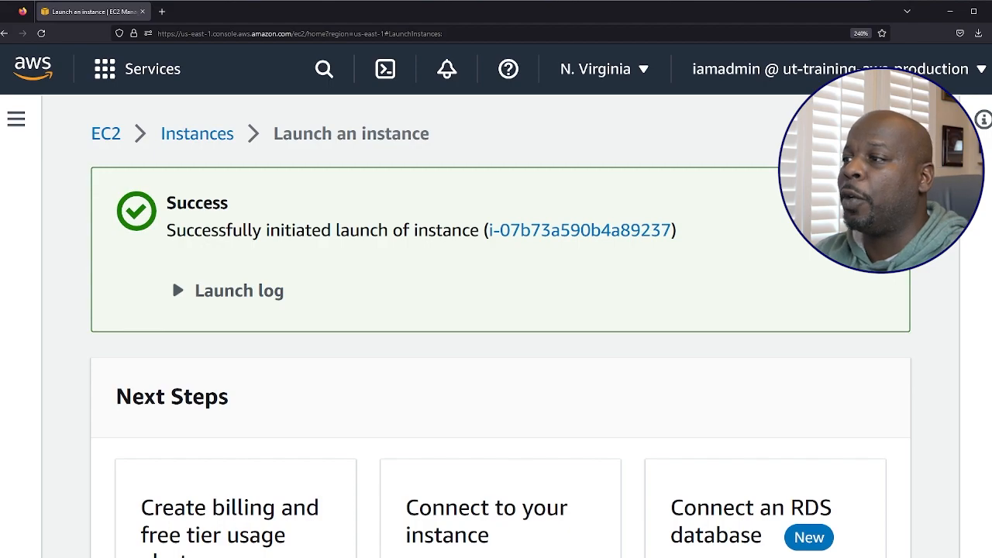
- Open the EC2 instances list without the running-state filter and select the uncletre007 instance
scroll(374, 377, down, 5)
scroll(272, 338, up, 5)
click(198, 138)
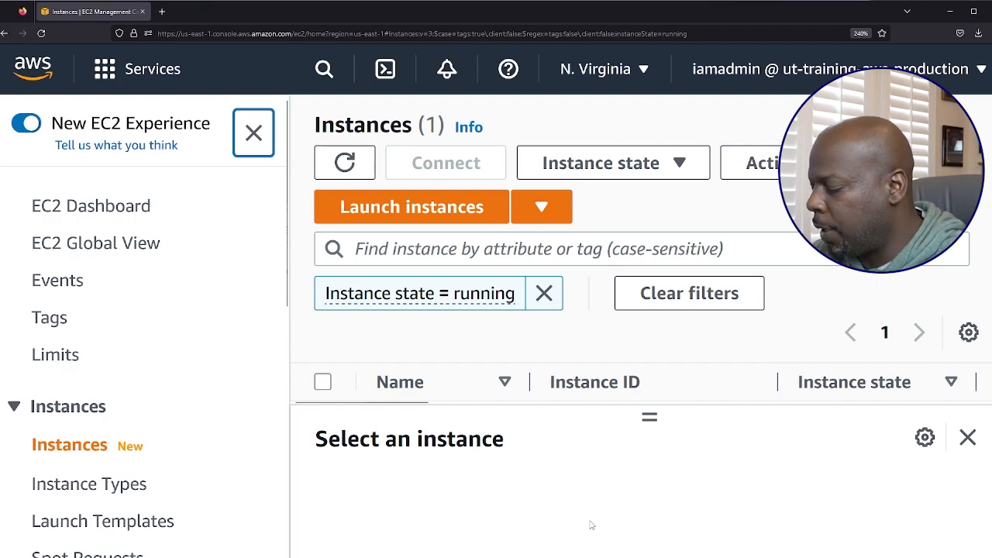
key(ctrl+minus)
key(ctrl+minus)
key(ctrl+minus)
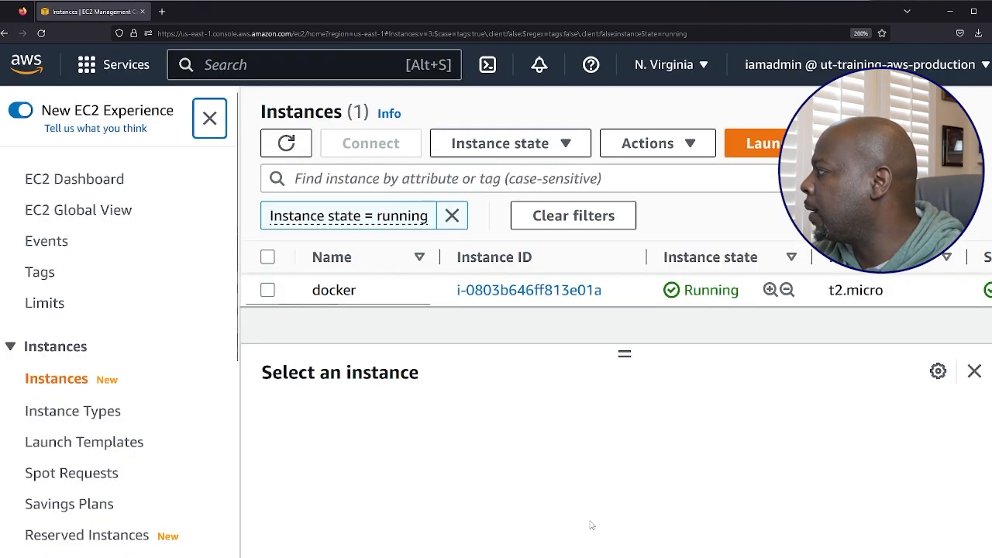
click(299, 137)
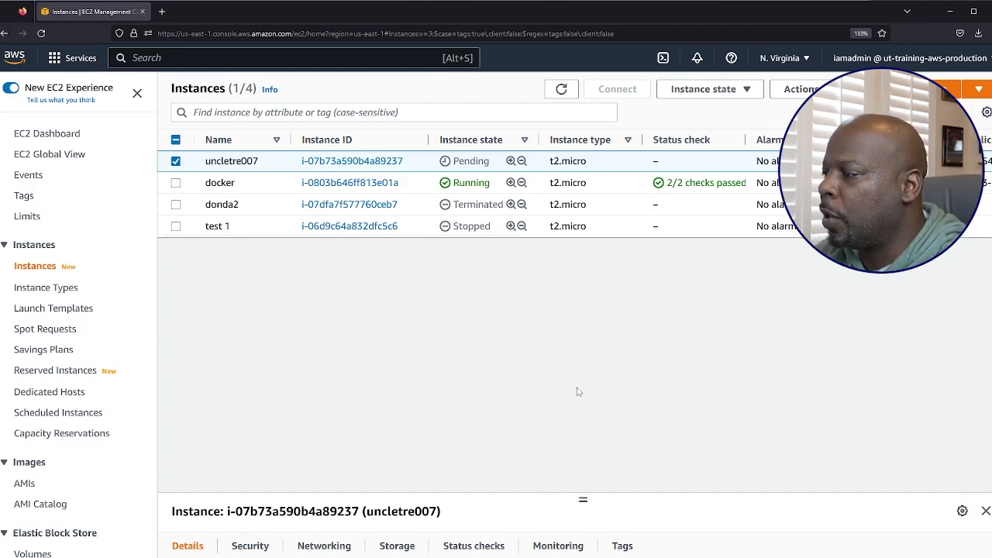
- Enlarge the details area of uncletre007 and review its summary, security, networking and storage information
drag(583, 500, 587, 249)
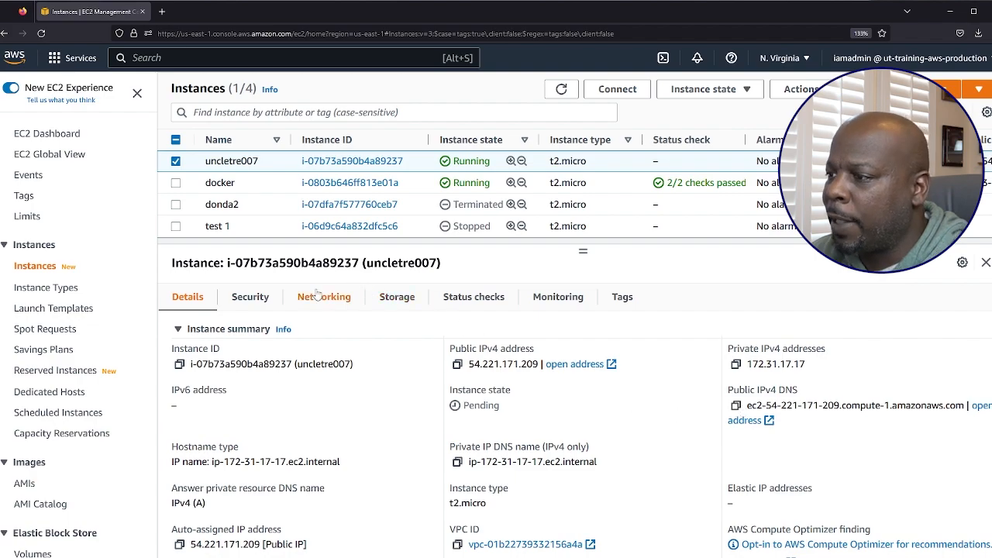
click(267, 307)
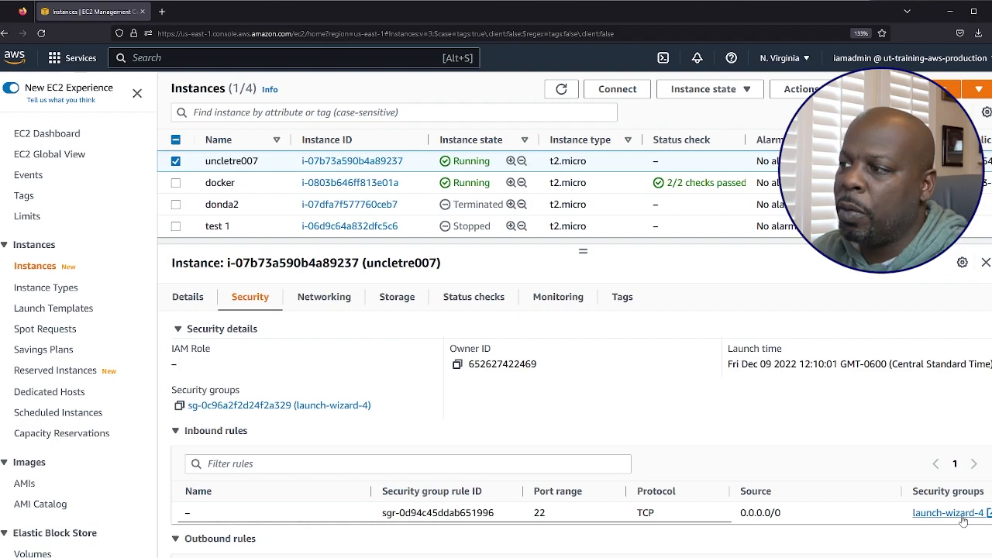
click(326, 299)
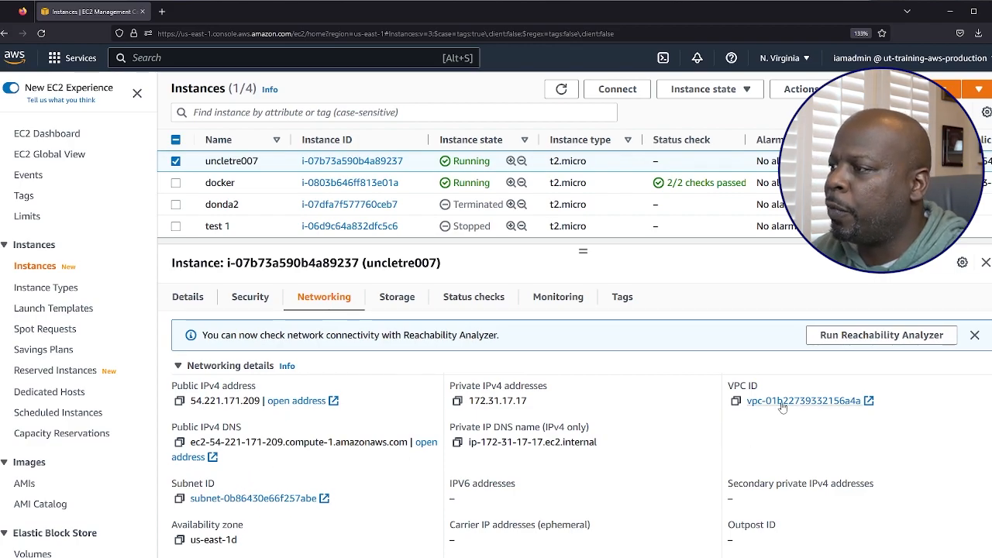
click(409, 300)
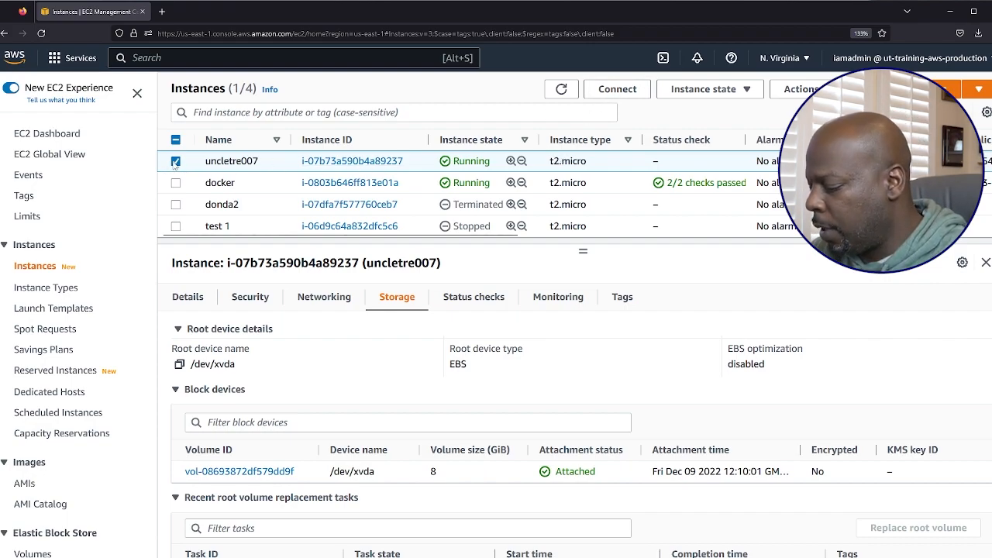
- Open the connection options for uncletre007, check EC2 Instance Connect, and display the SSH client instructions
key(ctrl+plus)
key(ctrl+plus)
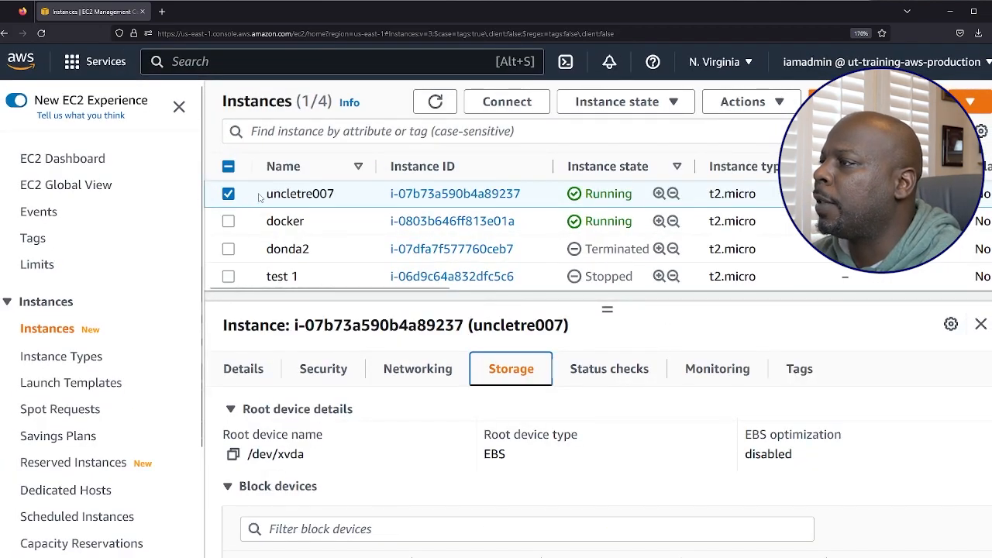
click(507, 102)
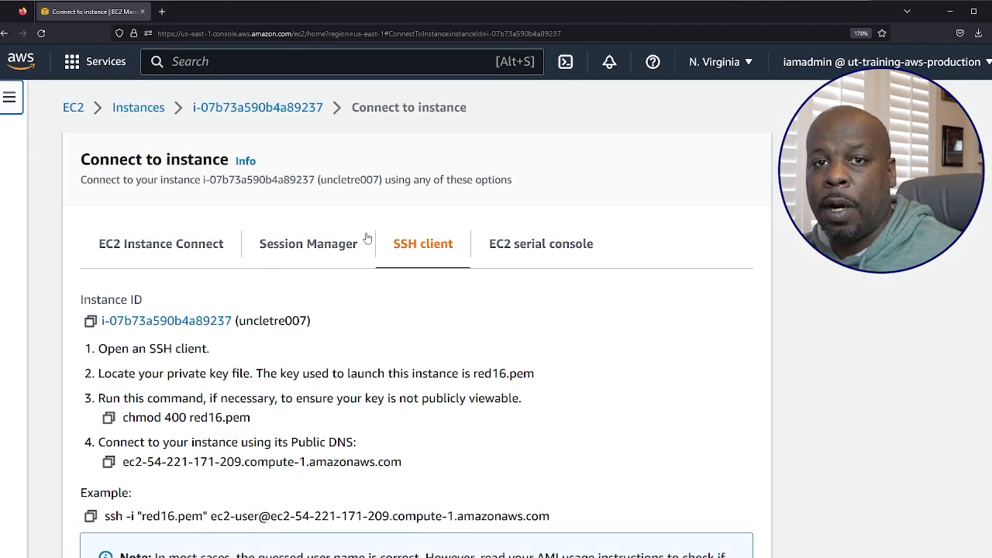
click(173, 246)
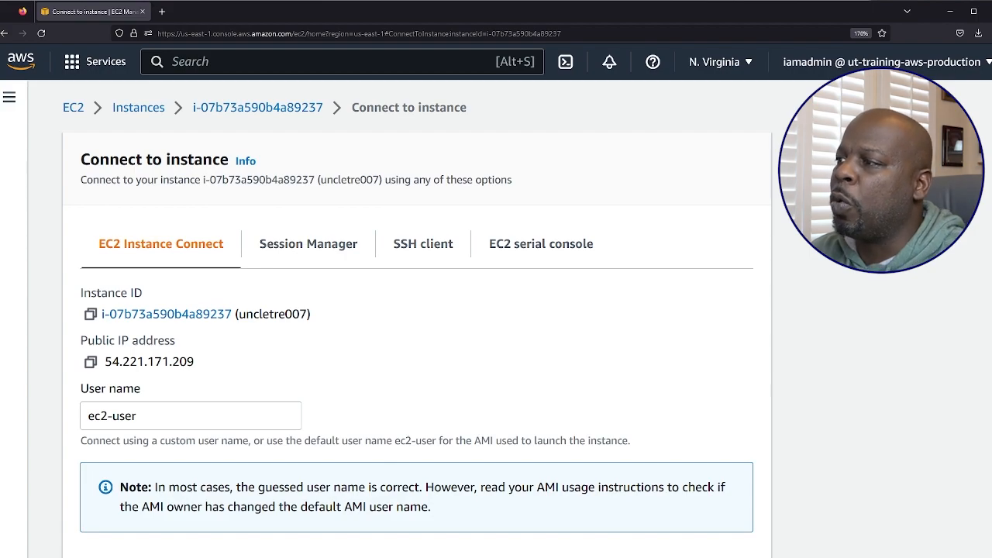
click(425, 243)
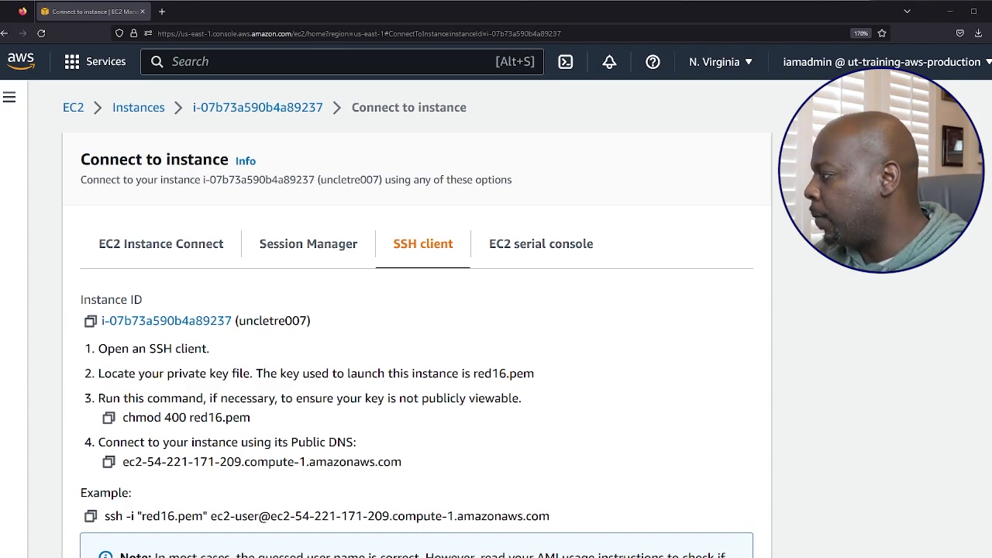
- Switch to Windows PowerShell, maximize it, and list the home directory with ls to locate the Downloads folder
key(alt+Tab)
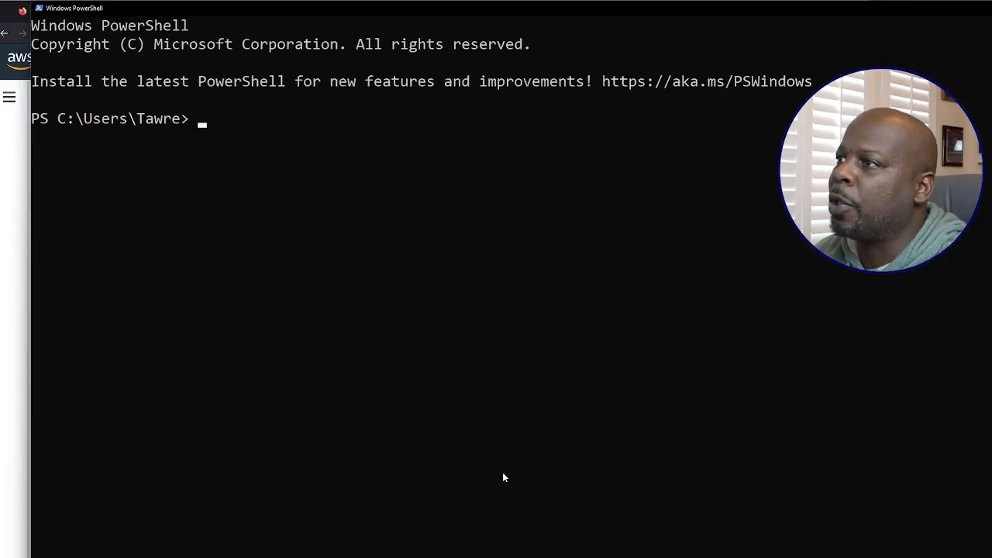
double_click(252, 15)
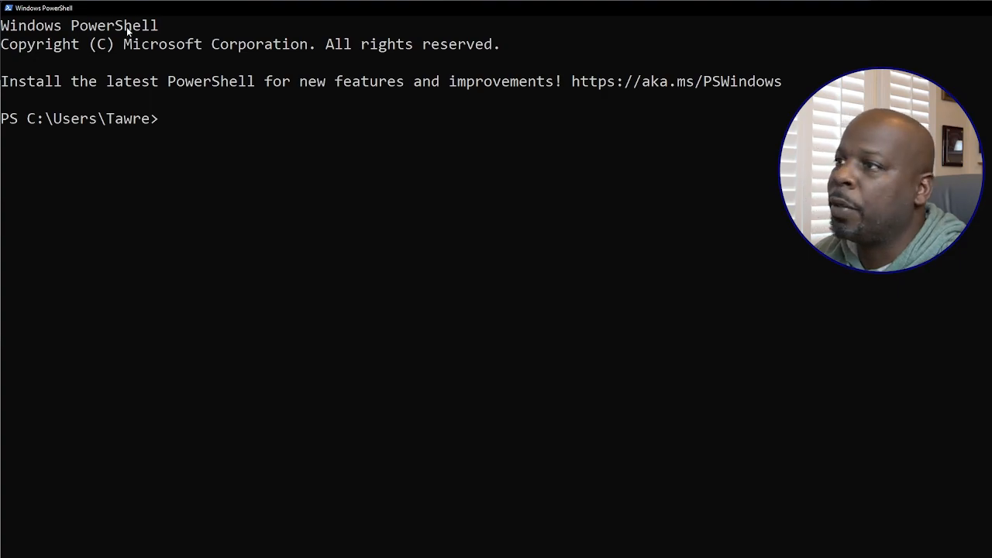
click(170, 122)
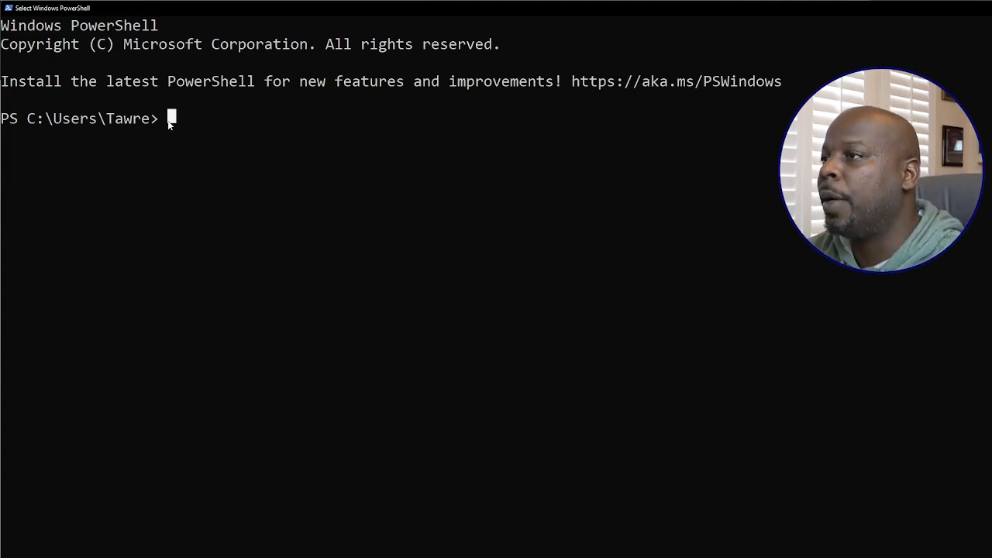
text(ls)
key(Return)
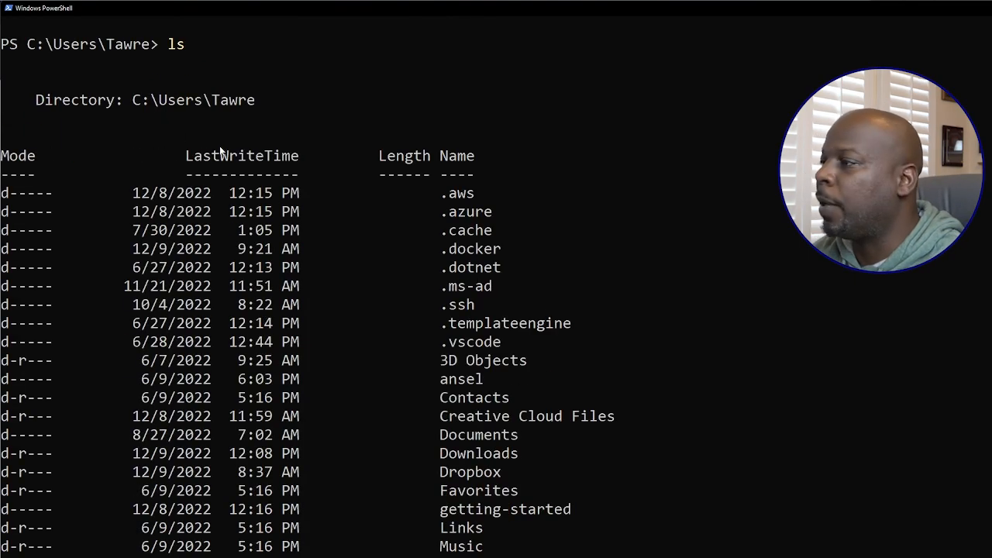
scroll(236, 254, down, 4)
drag(521, 230, 427, 235)
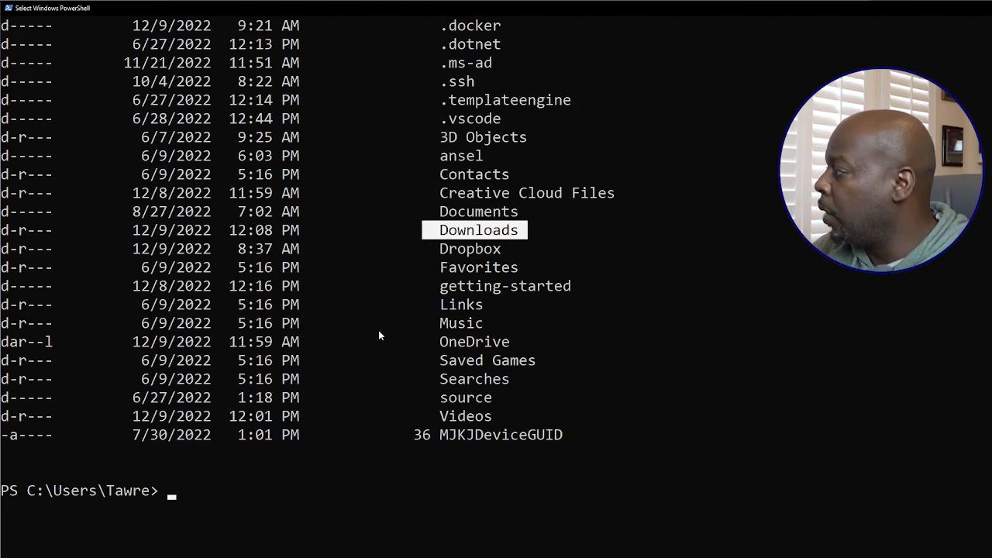
- Clear the PowerShell screen with the clear command
text(clw)
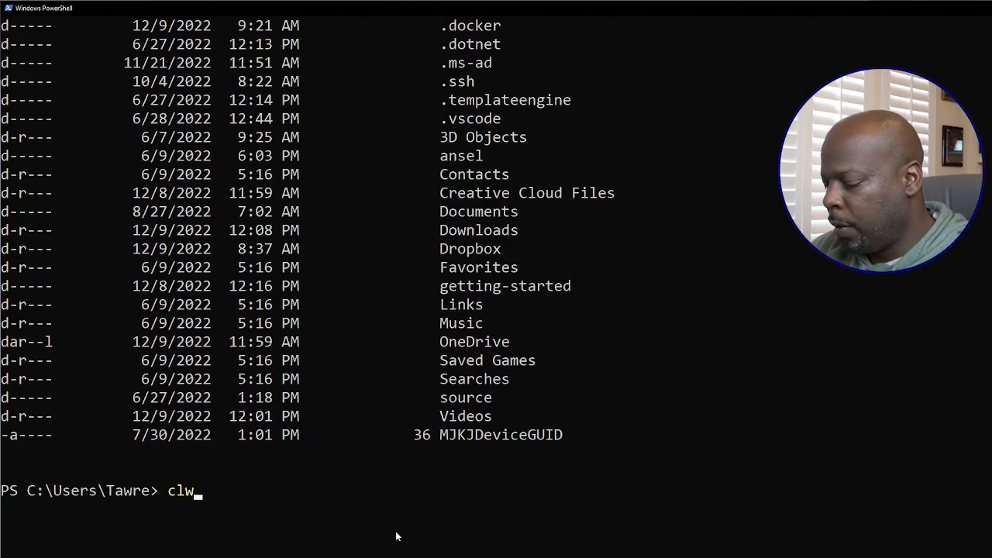
key(BackSpace)
text(ear)
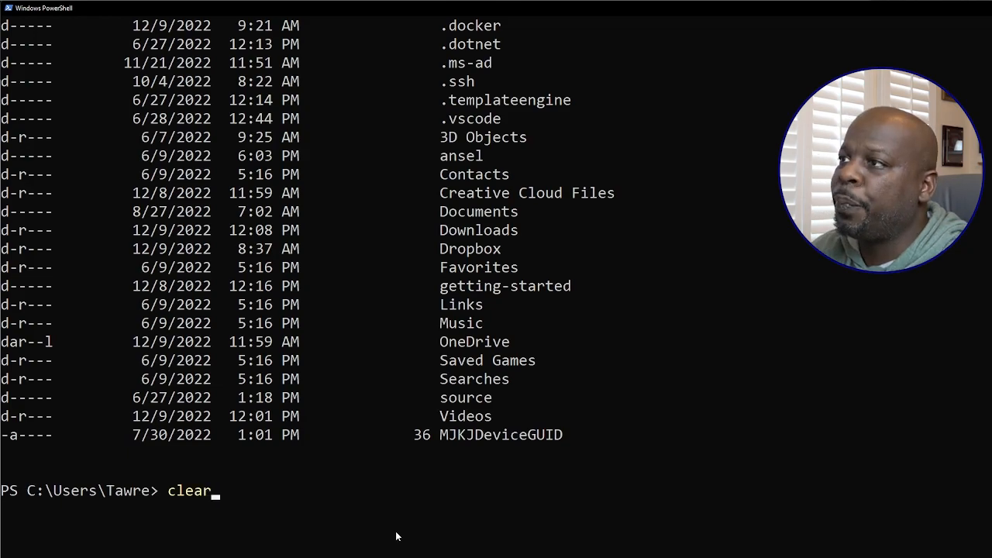
key(Return)
- Try to change to the Download directory with cd Download
click(184, 36)
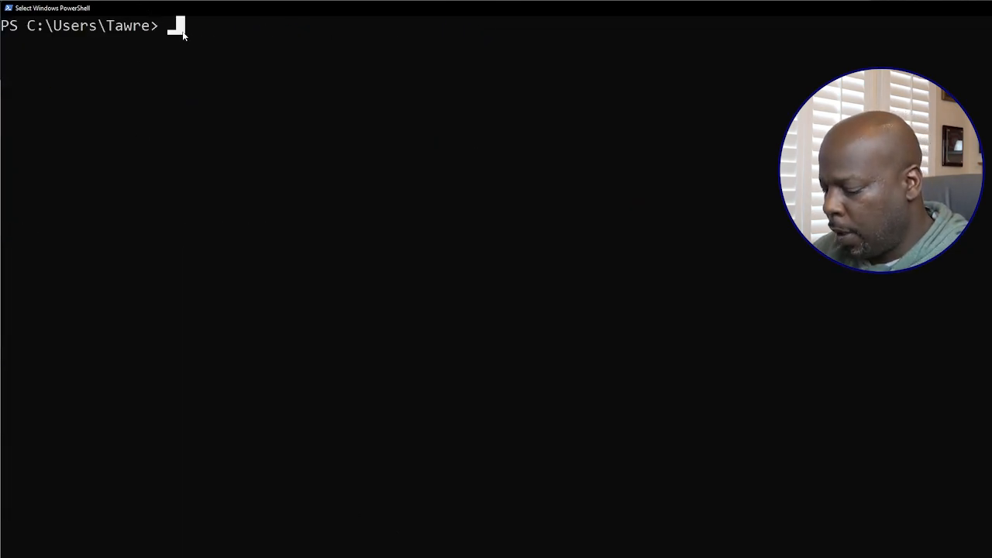
text(cd )
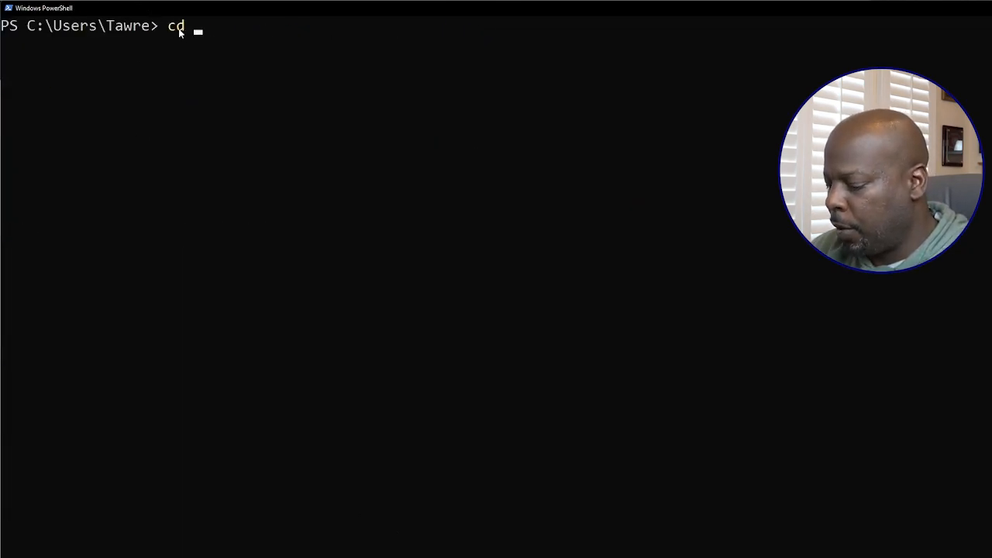
text(Download)
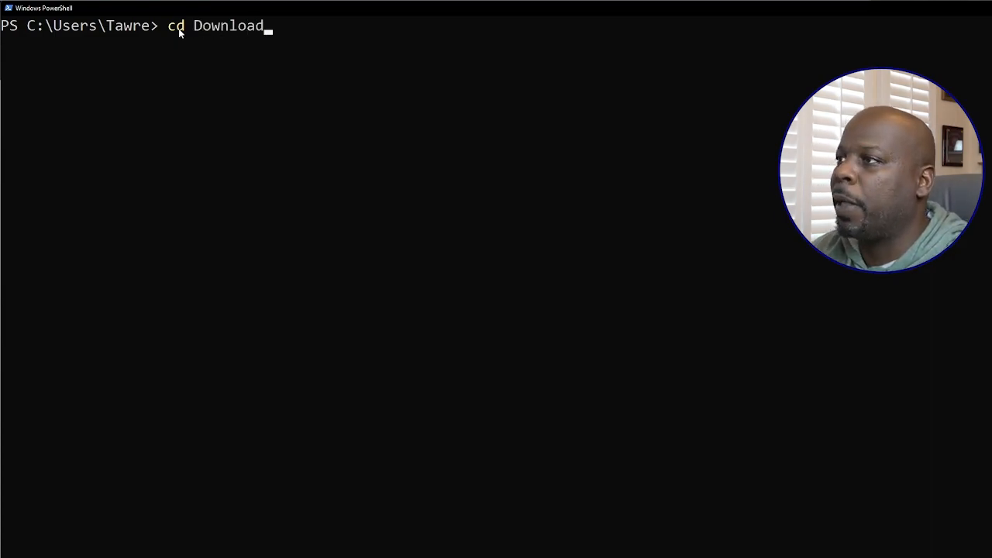
key(Return)
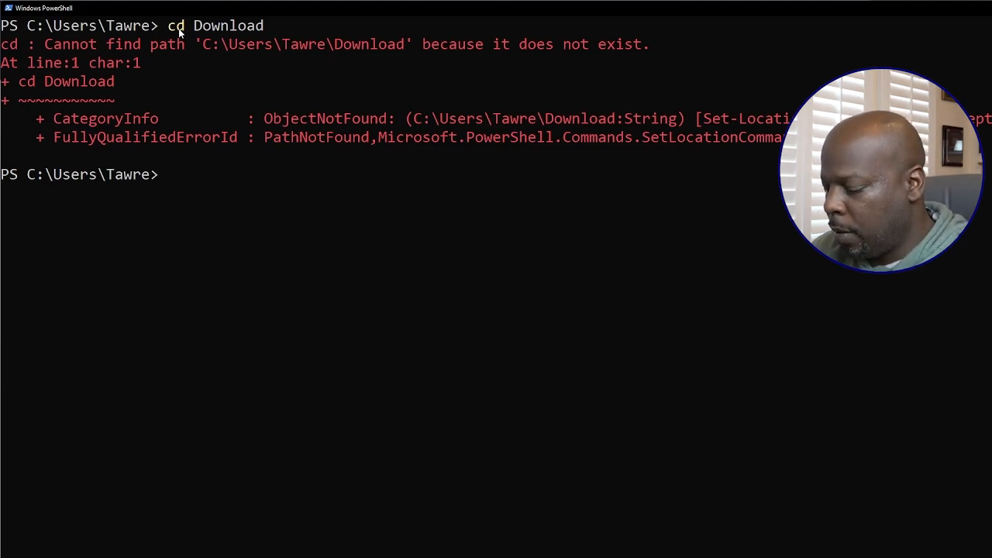
- List the home directory with ls and mark the Downloads folder to check its exact name
text(ls)
key(Return)
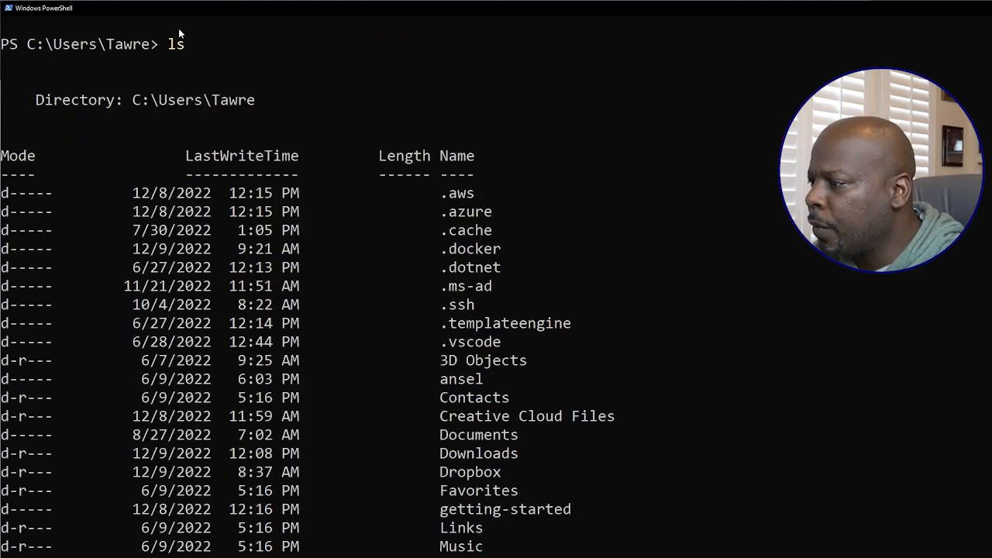
scroll(179, 34, up, 2)
scroll(457, 438, down, 2)
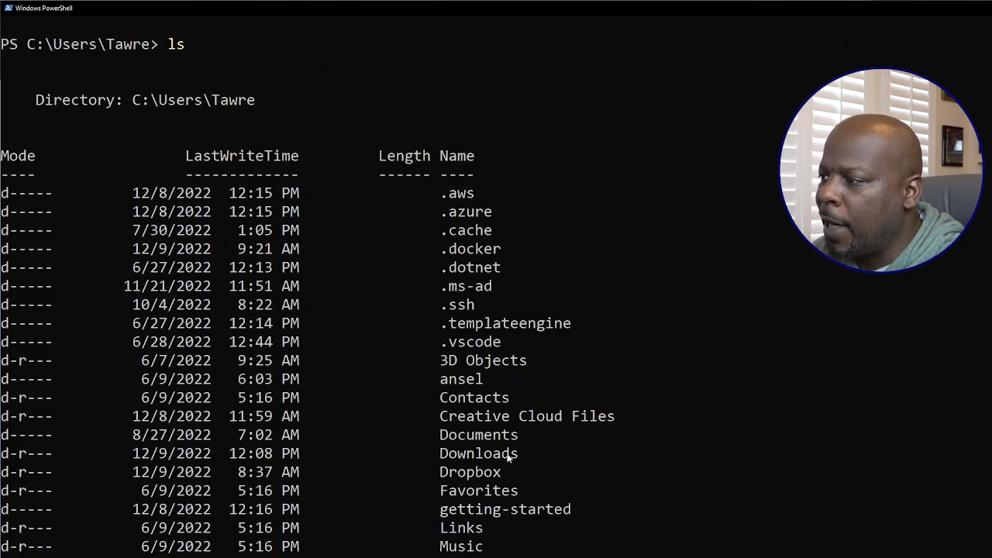
drag(520, 456, 444, 460)
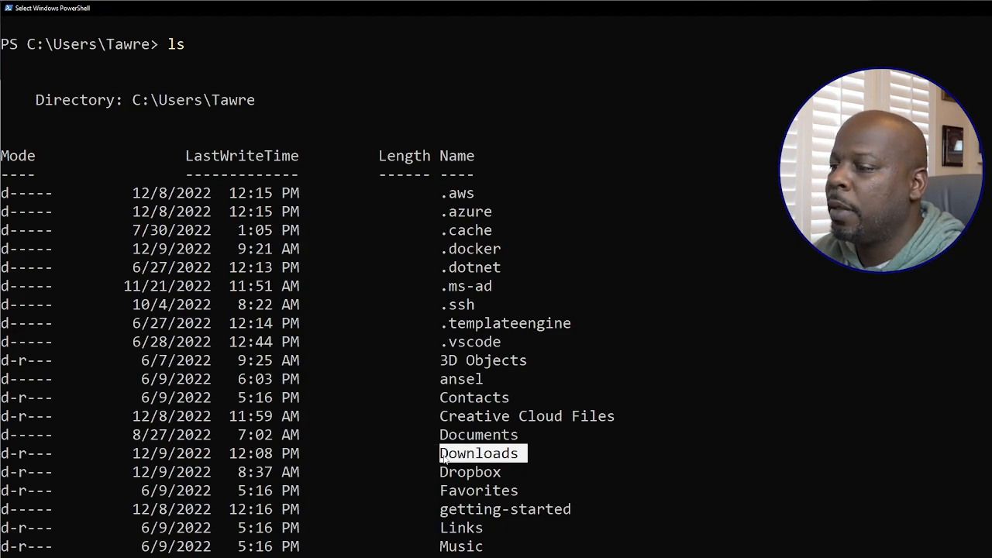
right_click(444, 459)
click(444, 552)
key(Escape)
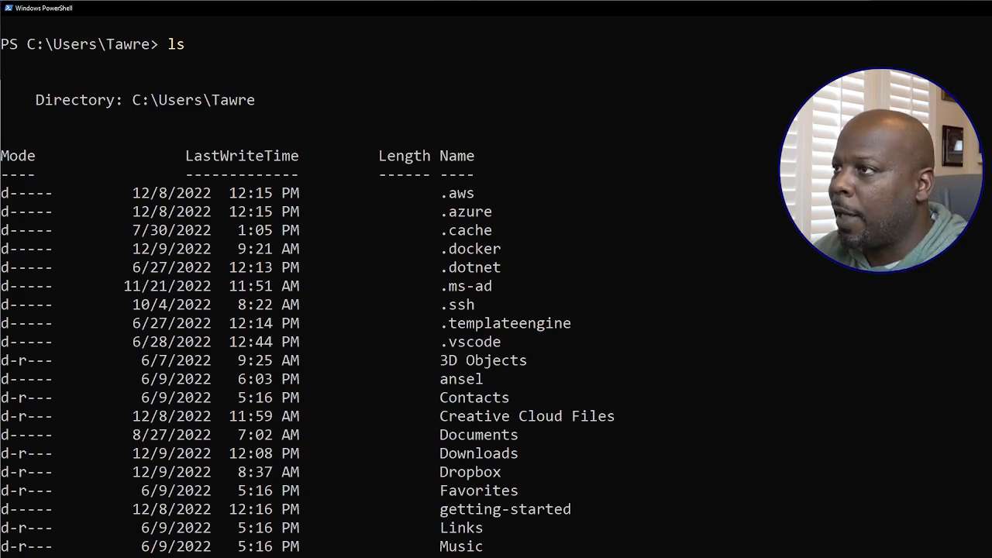
- Clear the PowerShell screen and change into the Downloads directory with cd Downloads
key(Return)
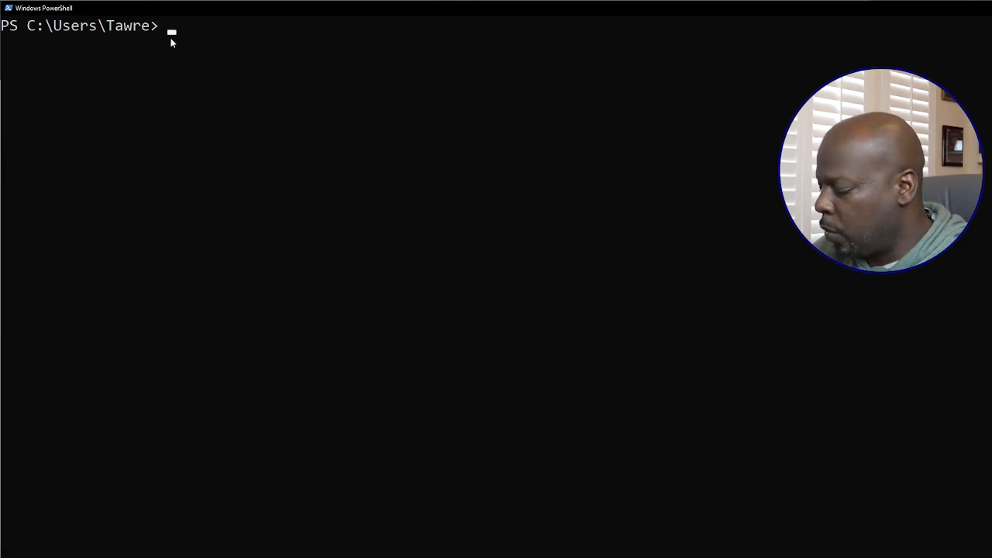
text(Downloads)
key(Left)
key(Left)
key(Left)
key(Left)
key(Left)
key(Left)
key(Left)
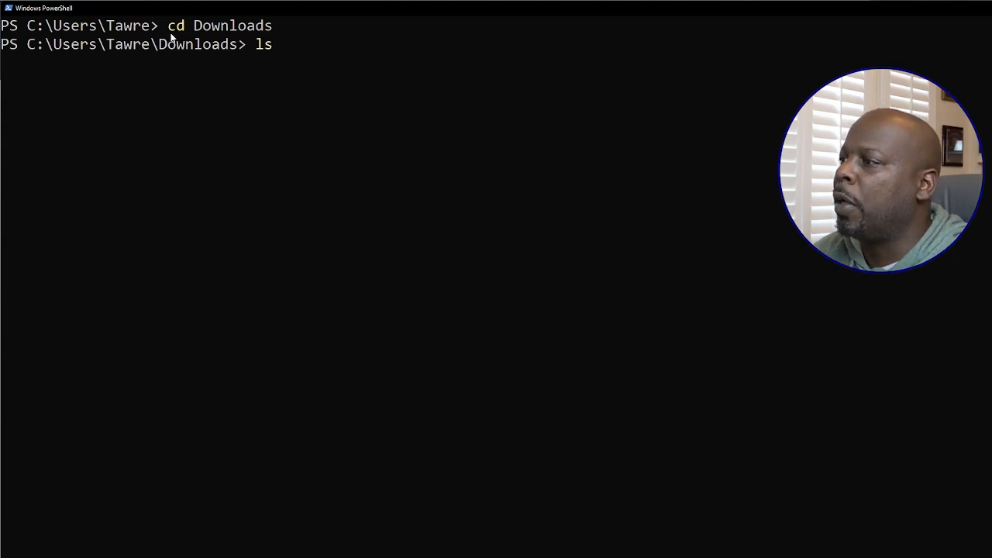
- List the Downloads directory with ls, find the red16.pem key file and highlight its entry
key(Return)
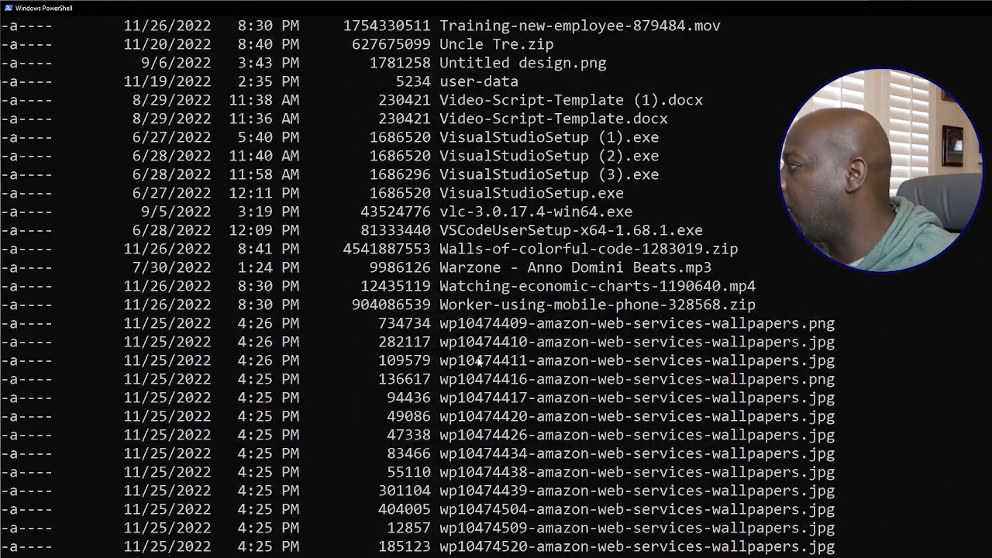
scroll(478, 361, up, 11)
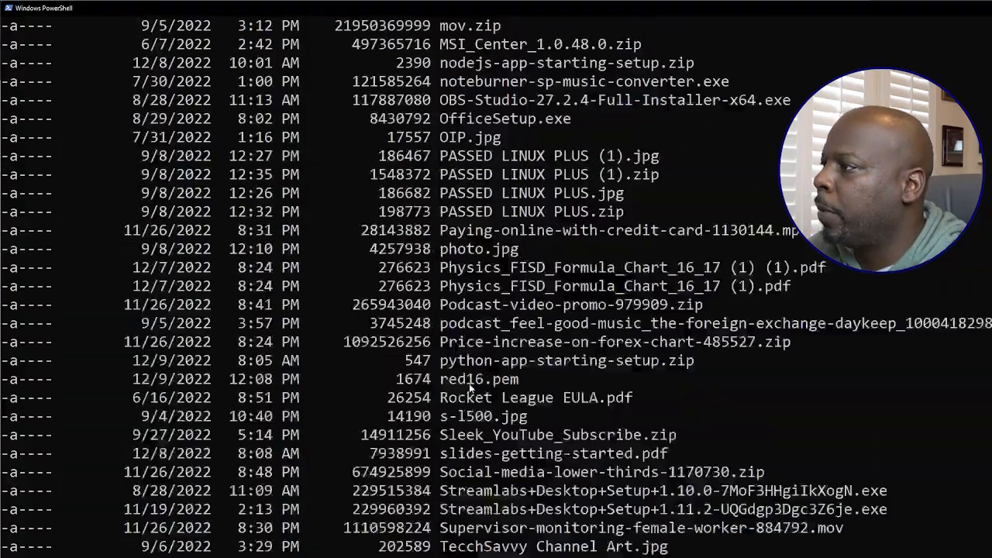
scroll(469, 387, up, 20)
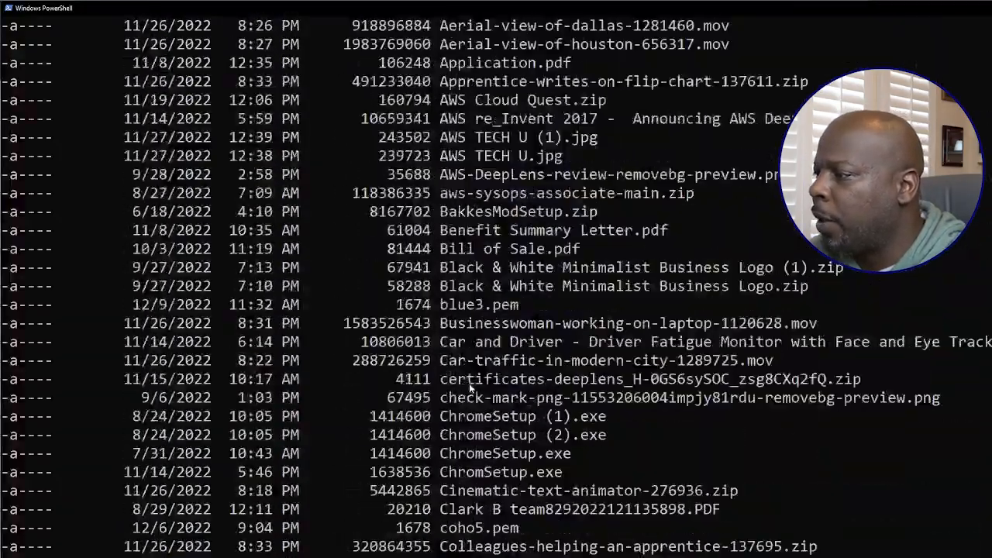
scroll(469, 386, down, 17)
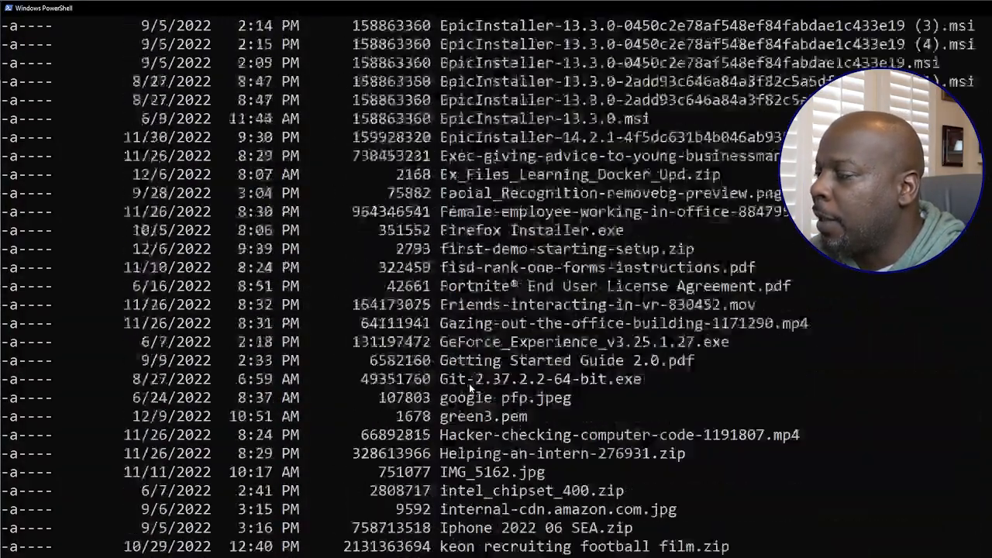
scroll(469, 383, down, 19)
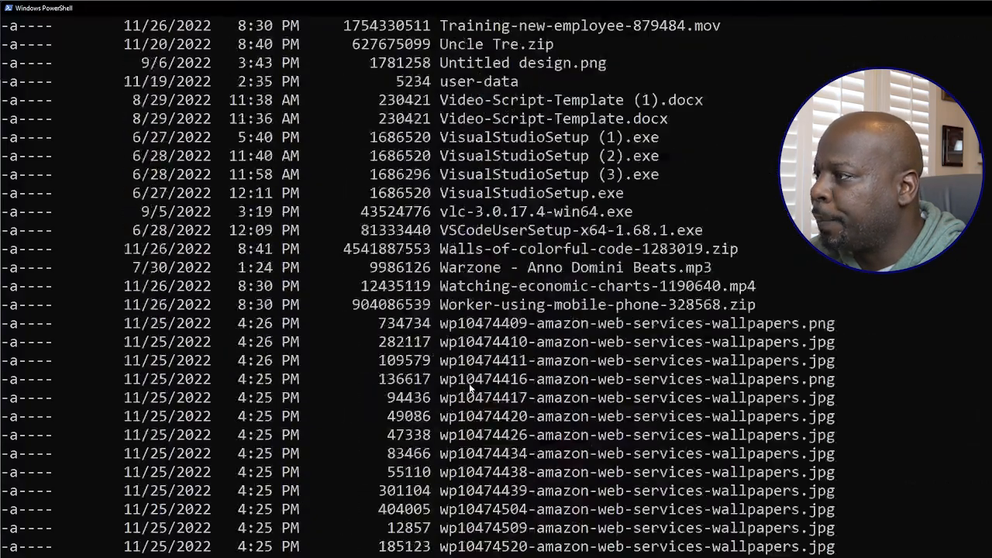
scroll(469, 385, down, 2)
scroll(469, 385, up, 5)
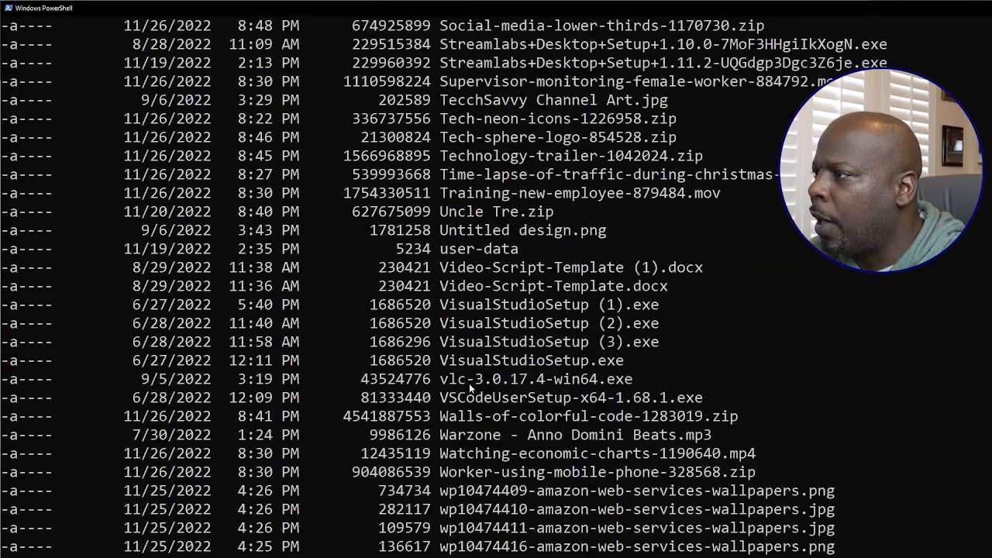
scroll(469, 383, up, 5)
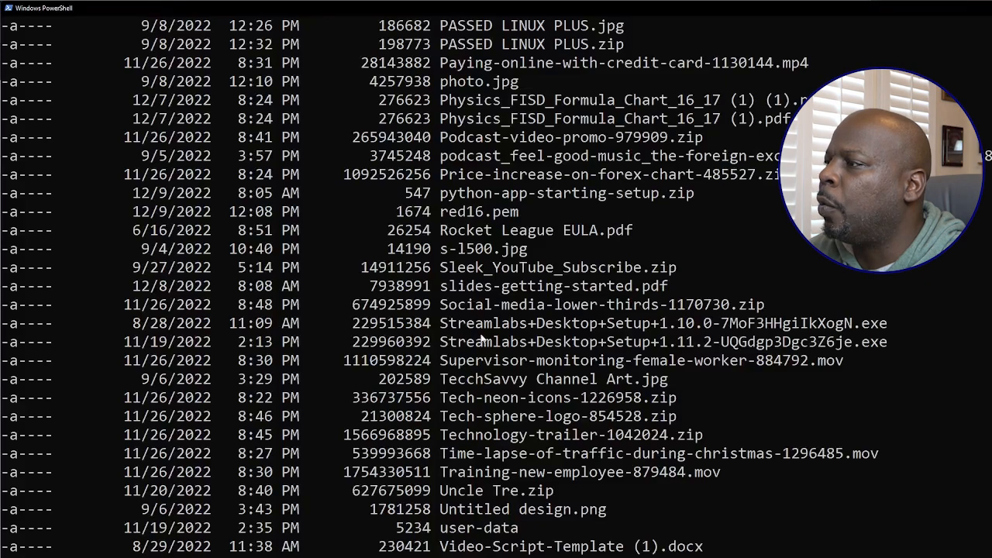
drag(524, 210, 120, 211)
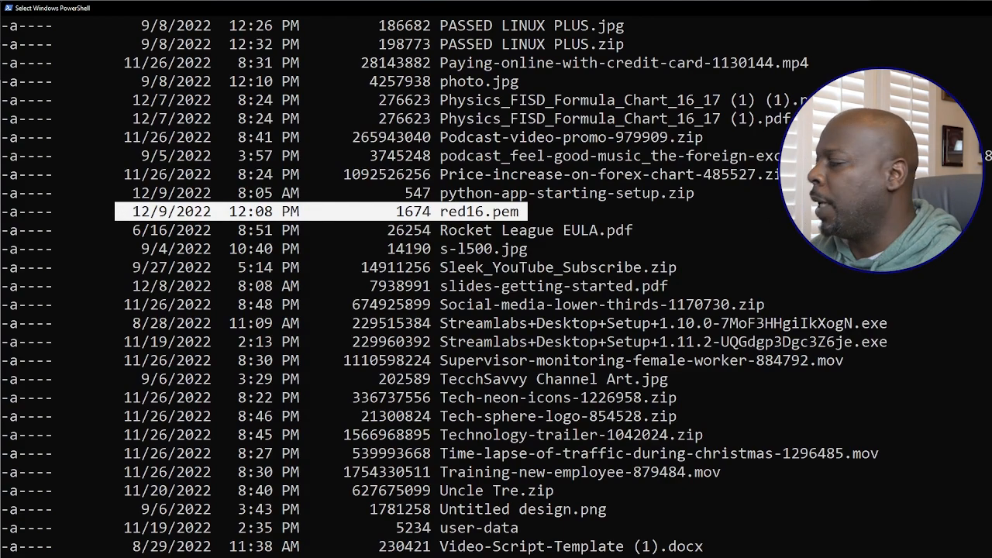
- Switch to the AWS console in the browser and copy the example ssh command for uncletre007
key(super+Down)
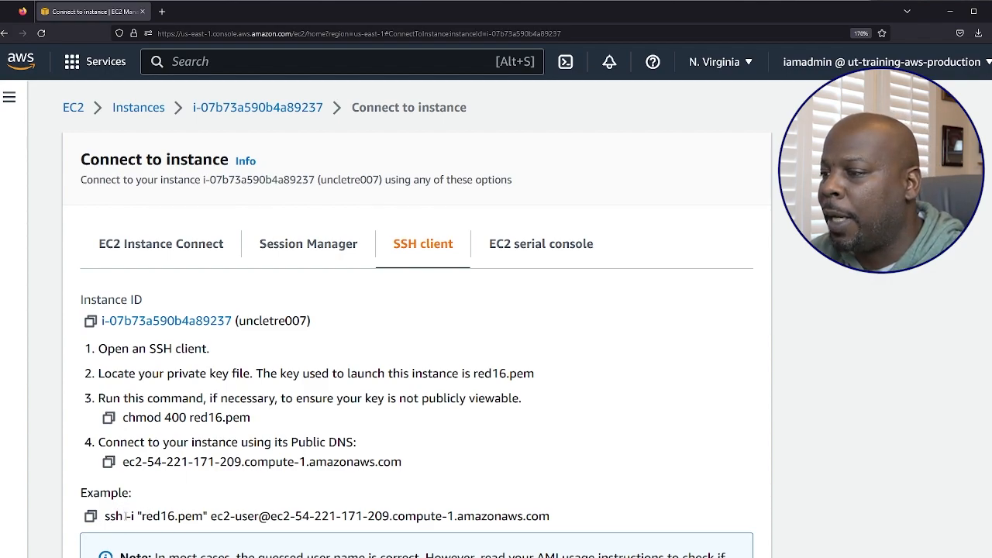
click(90, 515)
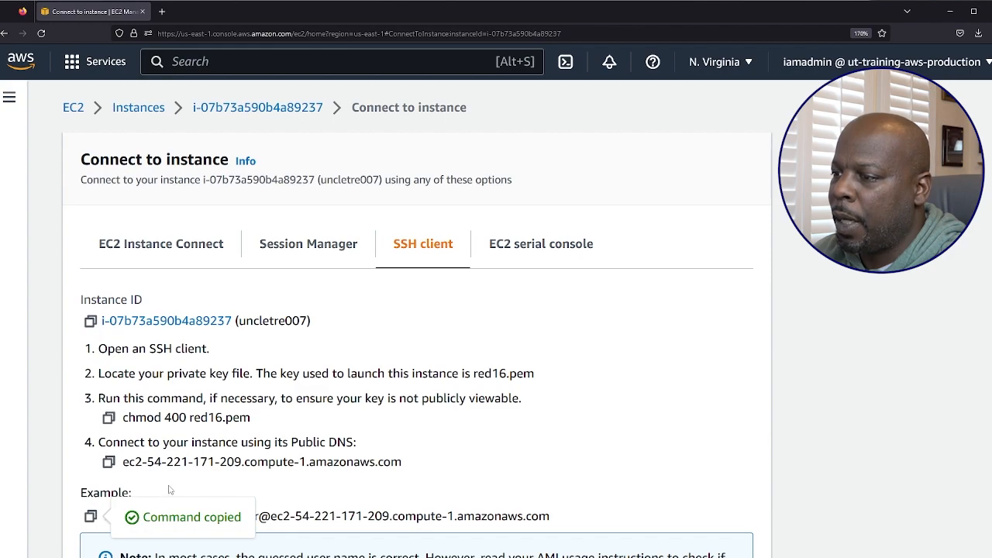
click(91, 517)
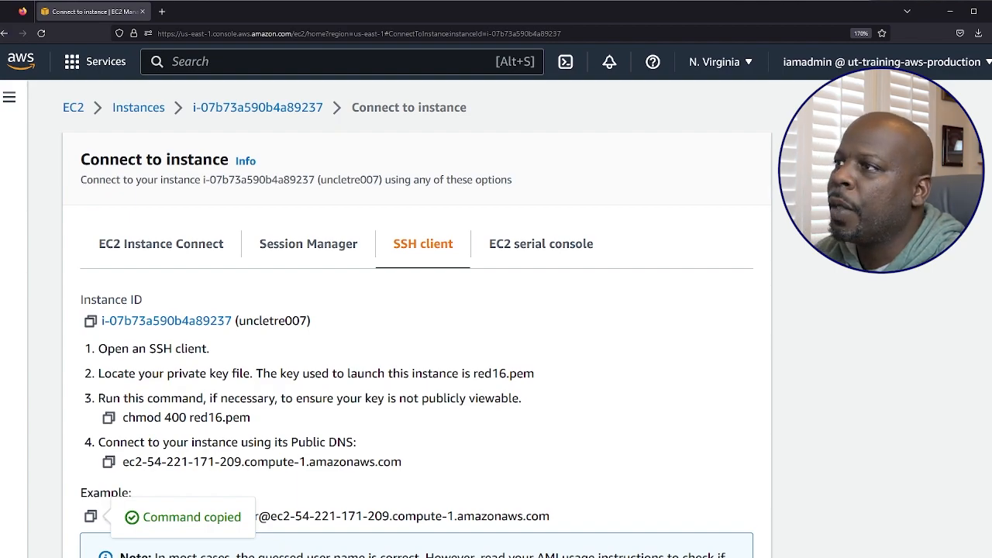
- In PowerShell, run the copied ssh command with red16.pem as ec2-user and answer yes to continue connecting
key(alt+Tab)
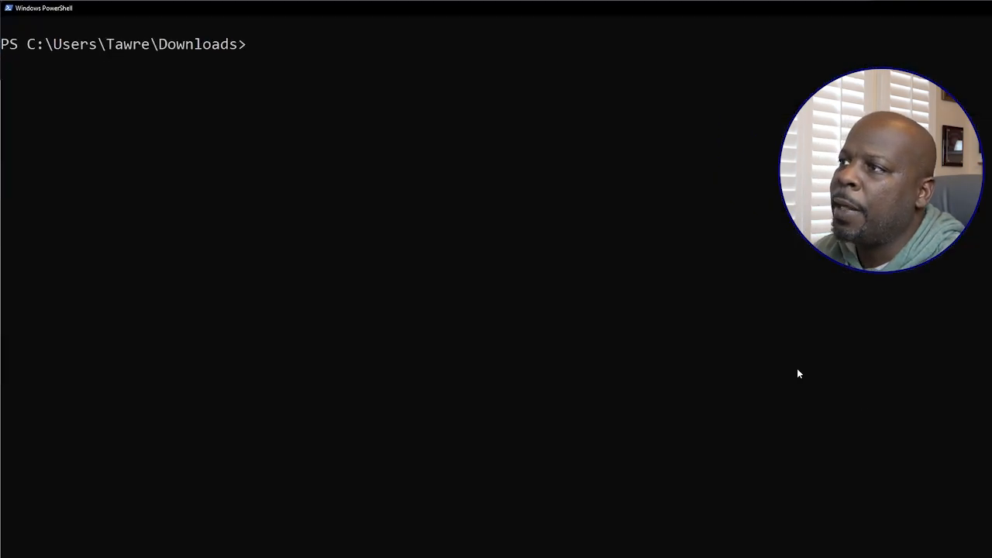
right_click(258, 51)
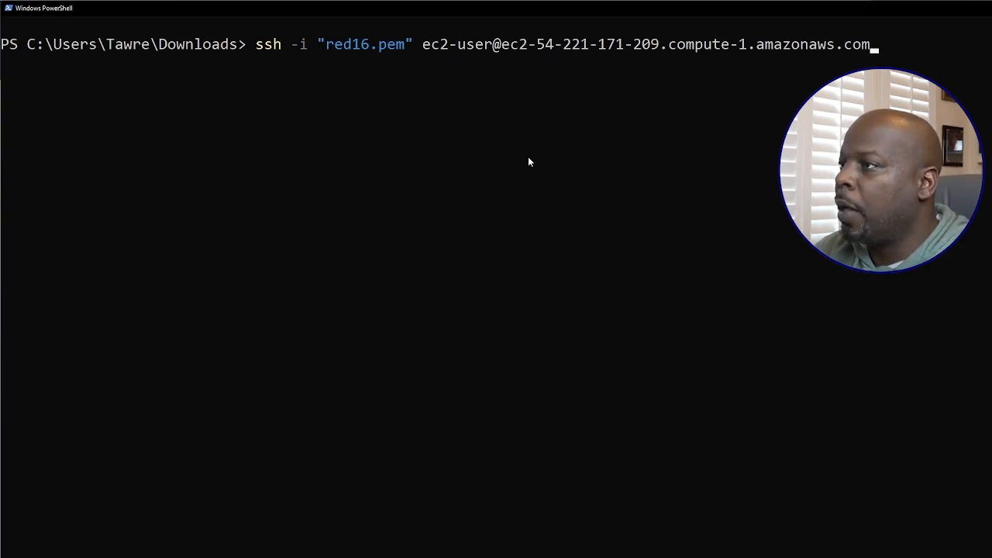
key(Return)
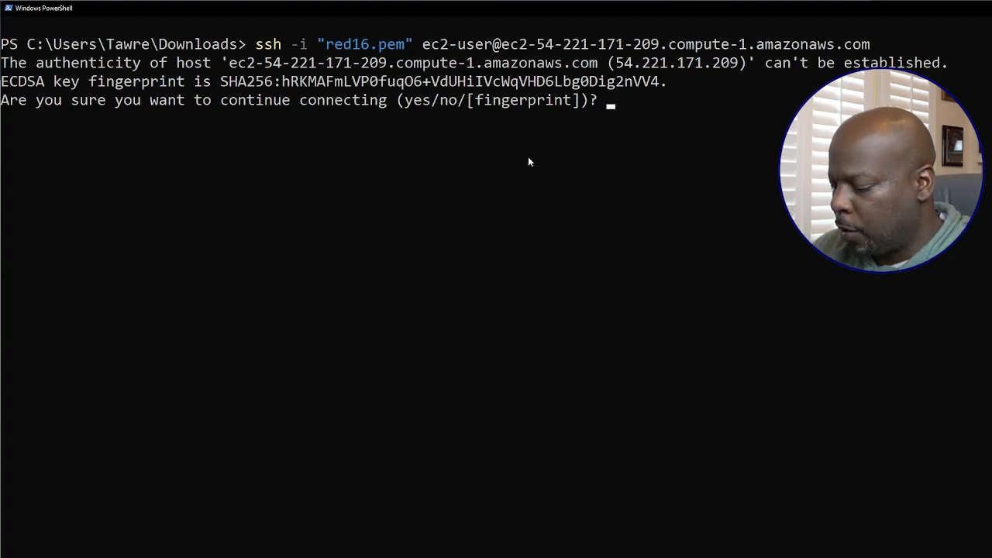
text(yes)
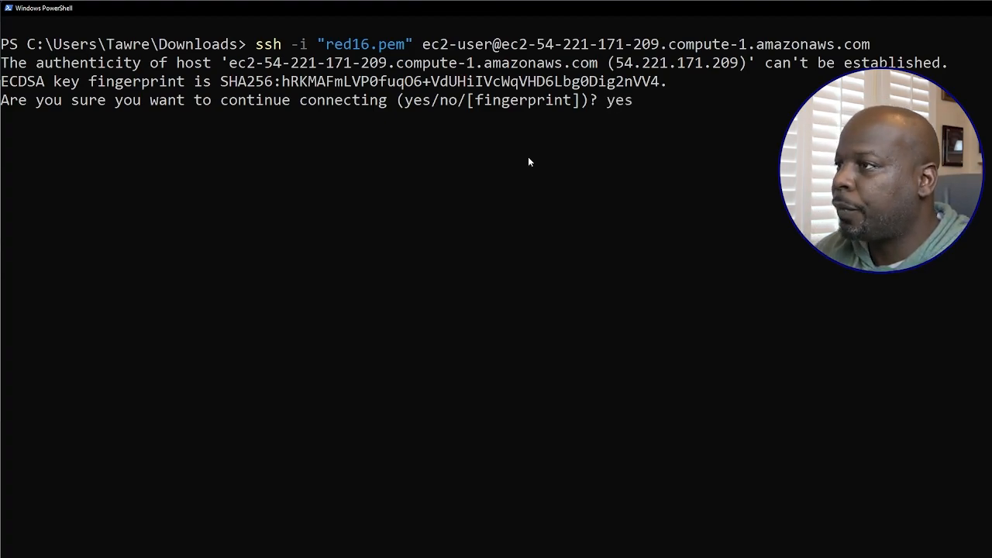
key(Return)
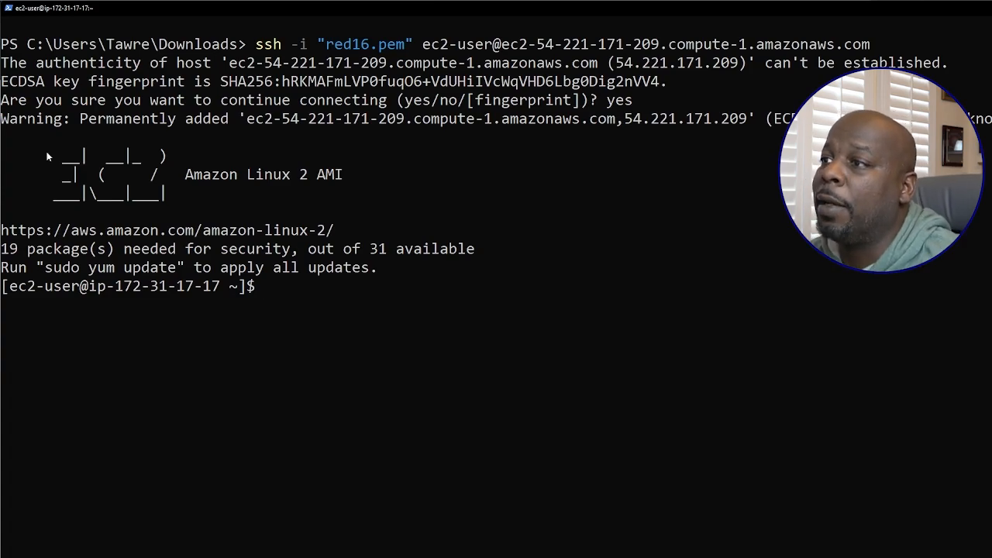
- Highlight the Amazon Linux 2 AMI login banner to check the connection to the instance
drag(46, 157, 131, 214)
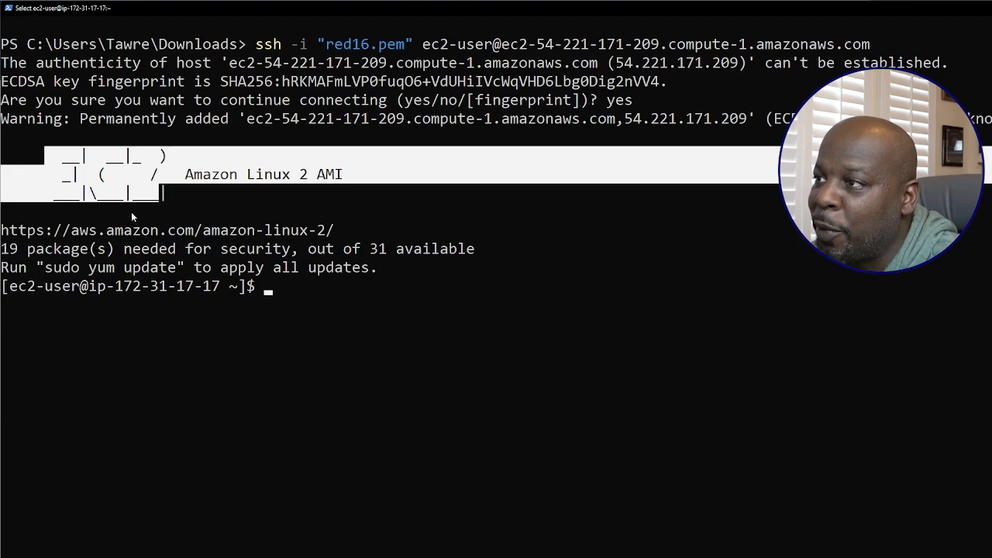
click(131, 212)
drag(47, 145, 252, 200)
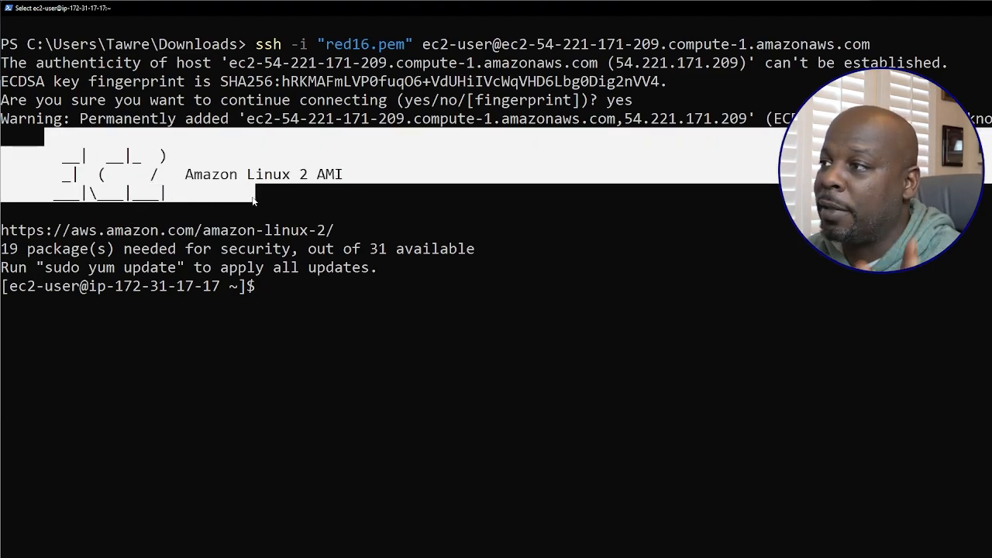
- Update the instance's packages with sudo yum update and confirm the installation with y
click(270, 291)
text(sud)
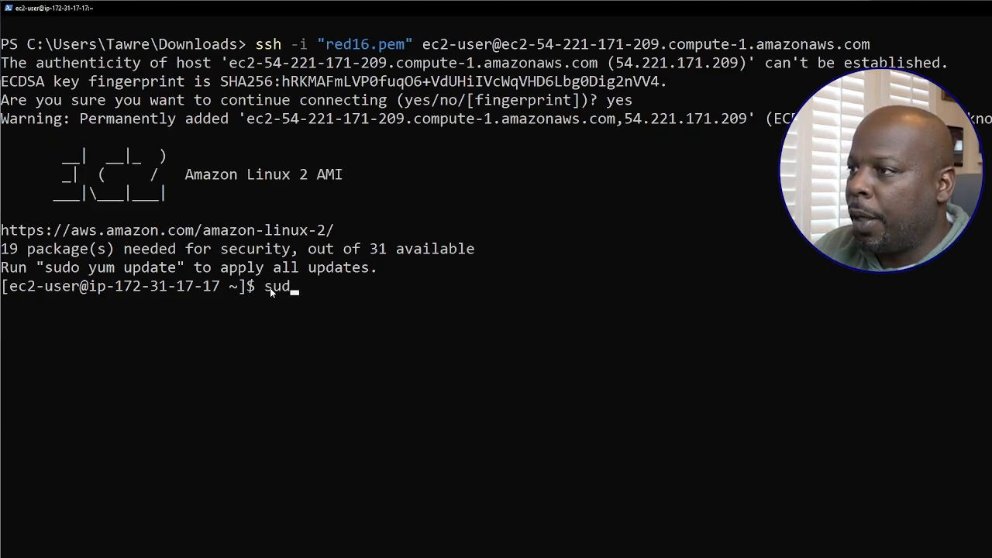
text(o yum y)
key(BackSpace)
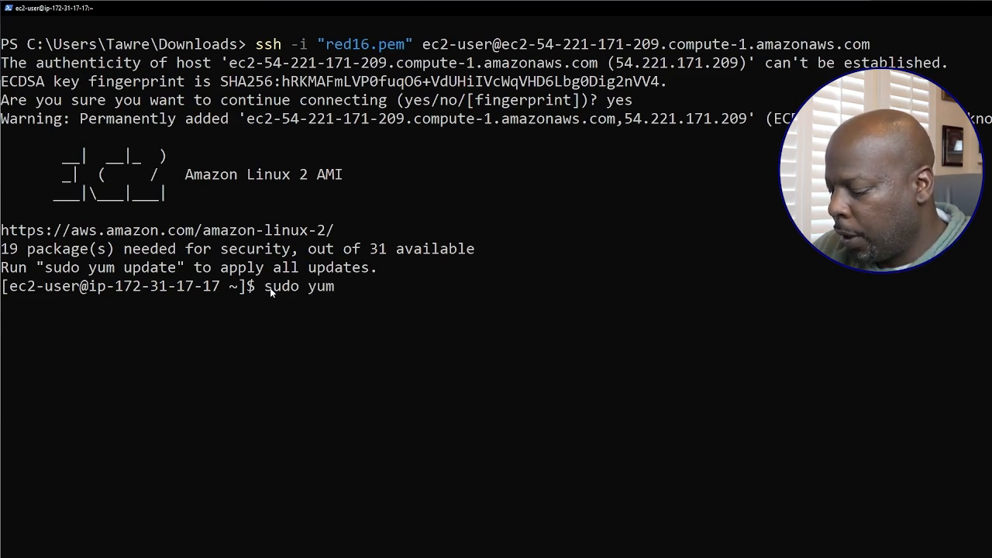
text(update)
key(Return)
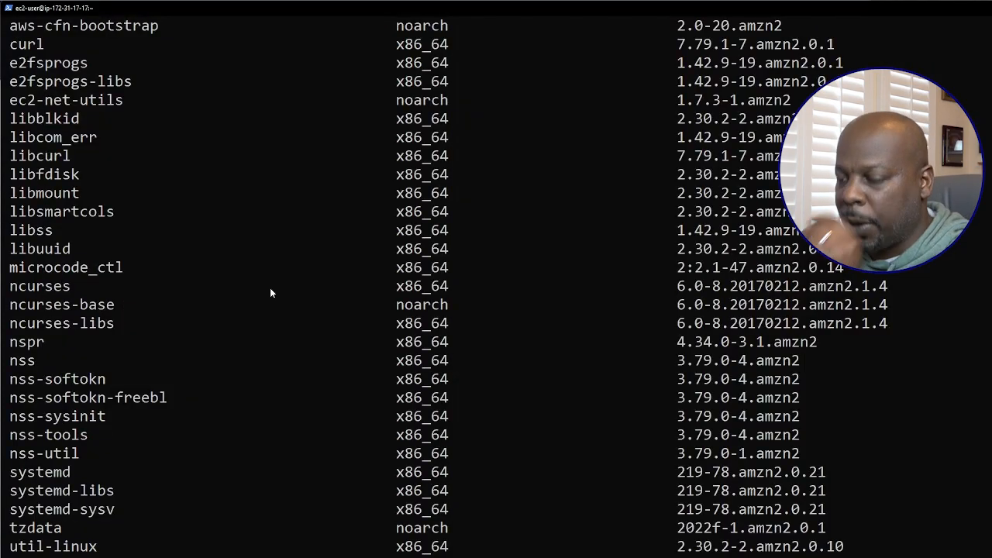
text(y)
key(Return)
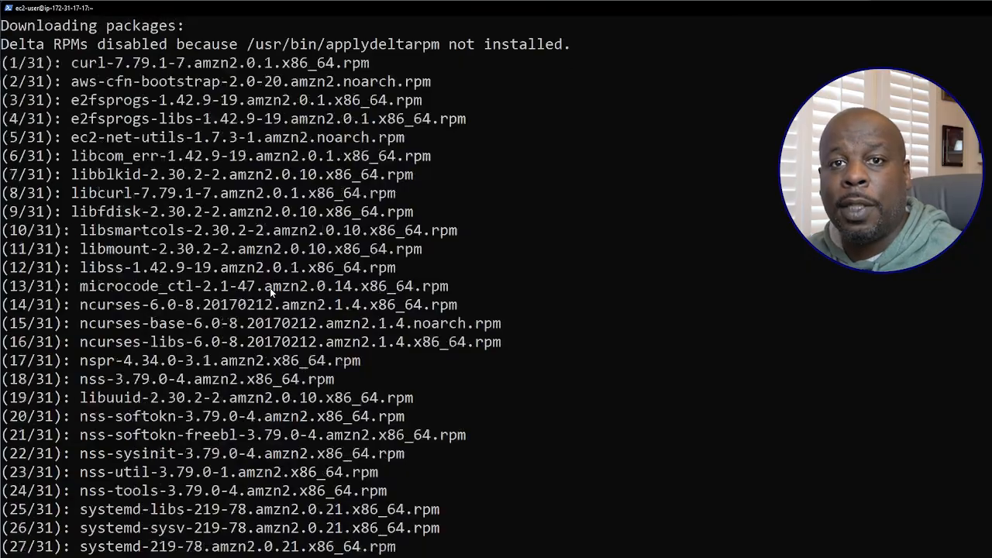